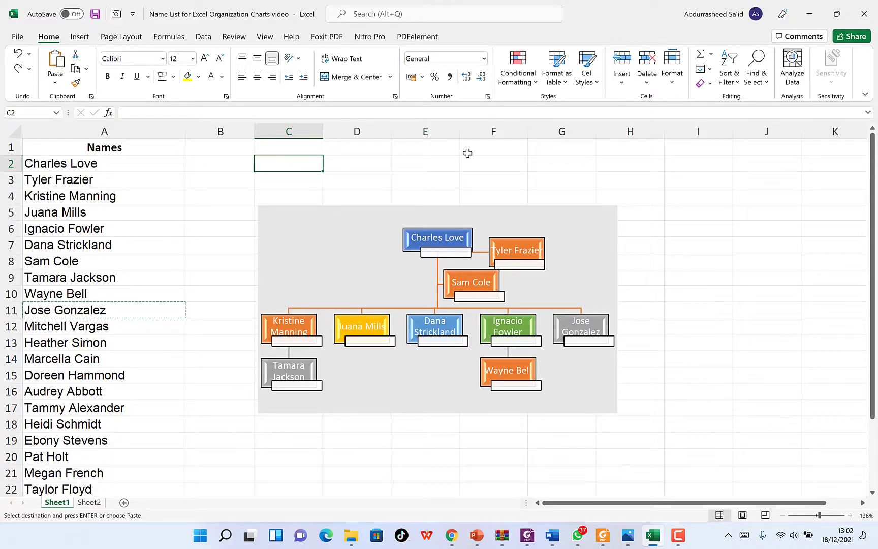
- Start adding a sheet background picture from Page Layout
left_click(115, 37)
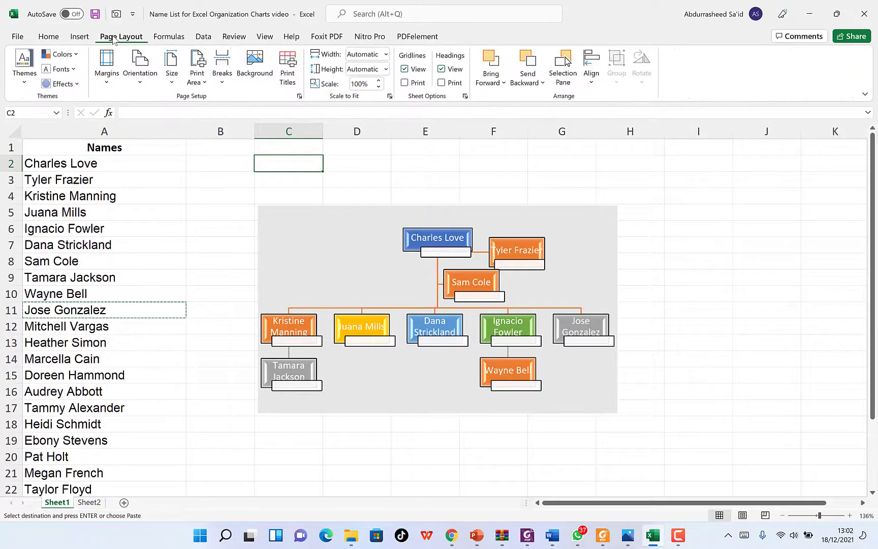
left_click(254, 66)
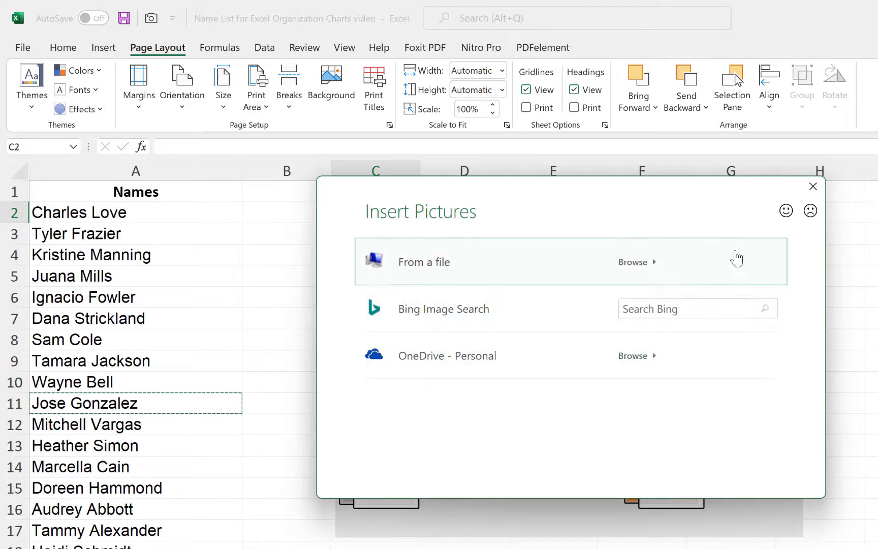
- Apply the qq robot-hands picture from file as the sheet background
left_click(543, 272)
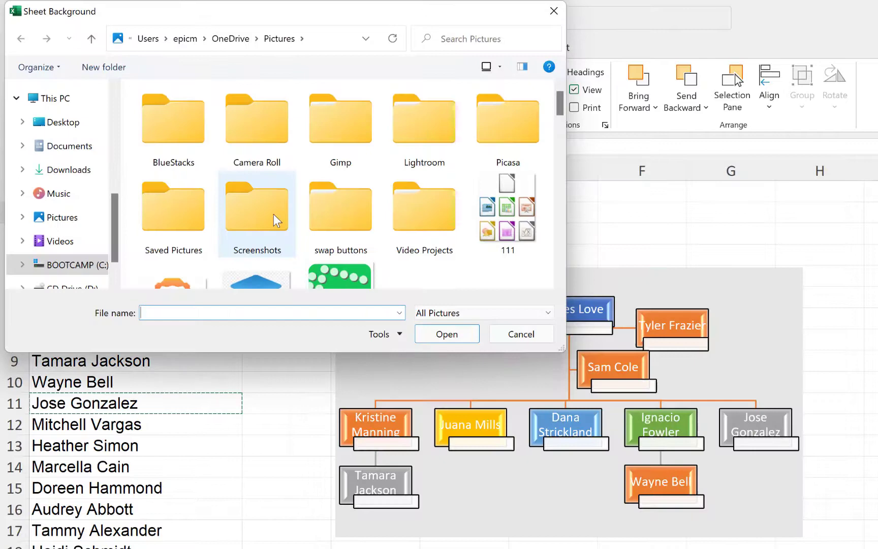
scroll(274, 214, "down", 5)
scroll(276, 220, "down", 2)
scroll(274, 220, "down", 3)
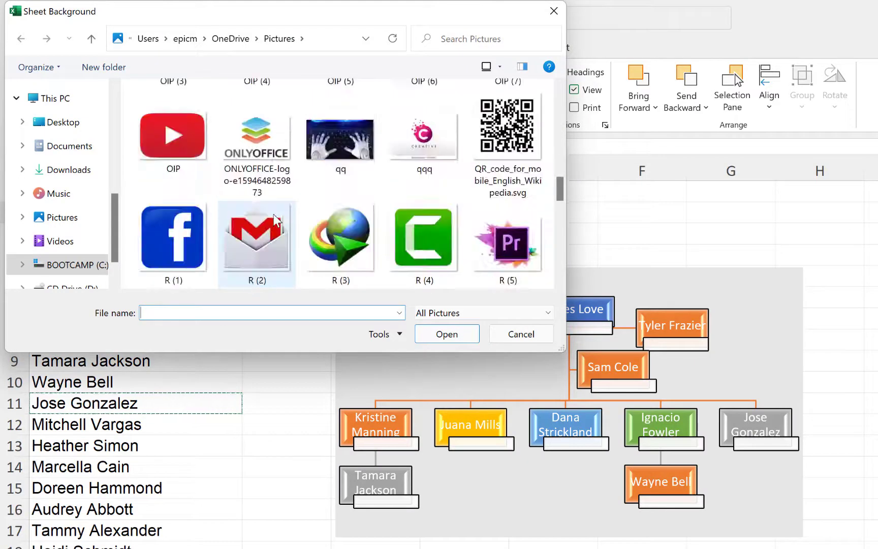
left_click(331, 160)
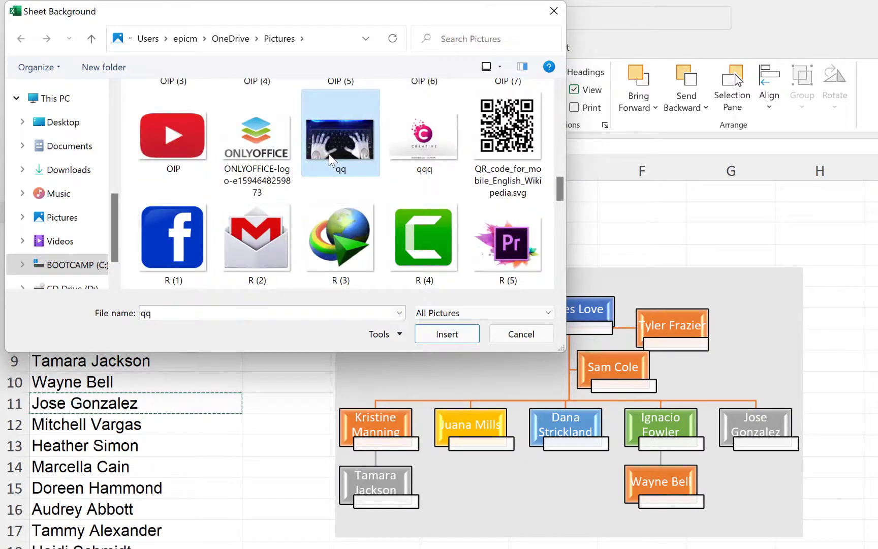
left_click(464, 336)
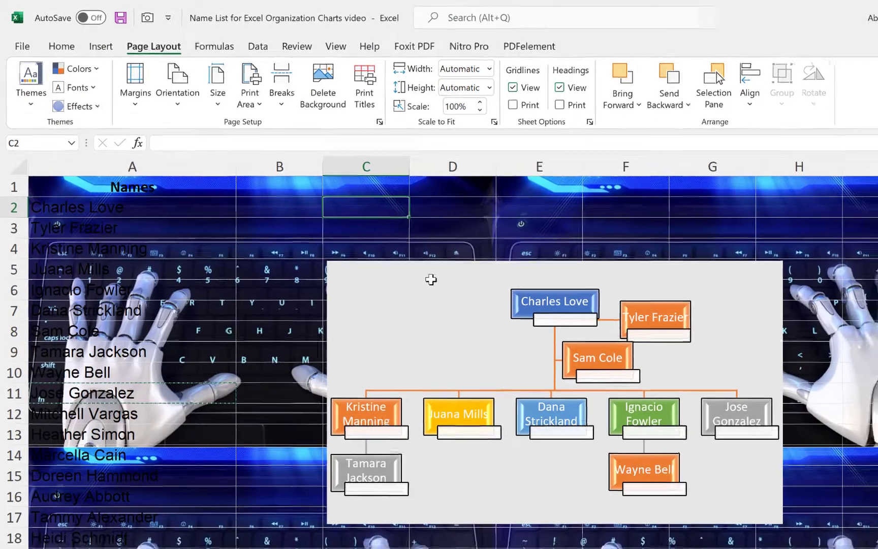
scroll(349, 235, "down", 2)
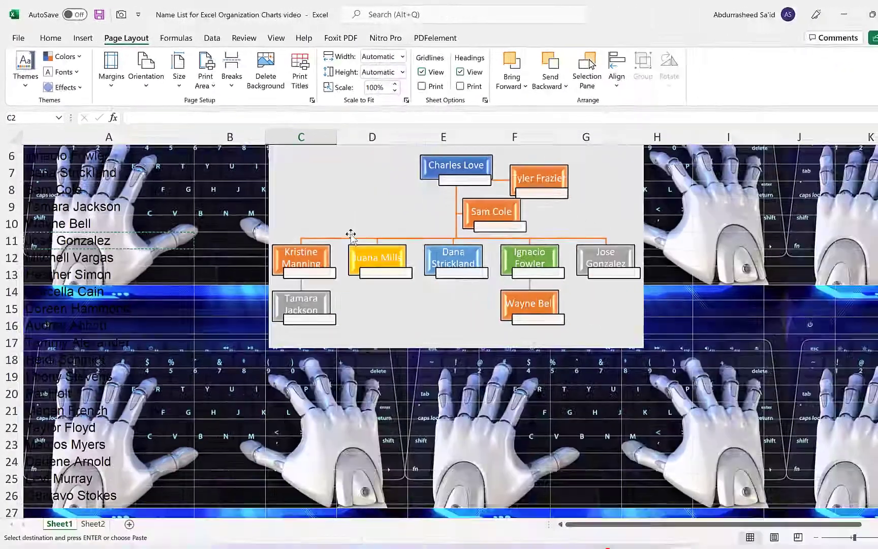
scroll(349, 235, "down", 2)
scroll(336, 226, "up", 1)
scroll(336, 227, "up", 3)
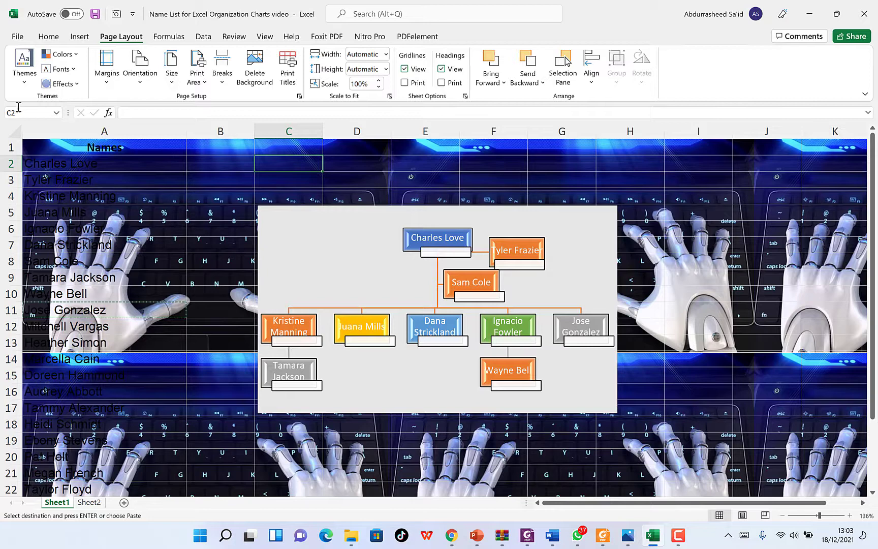
- Select the whole sheet and set the font colour to White so the names stand out
left_click(16, 135)
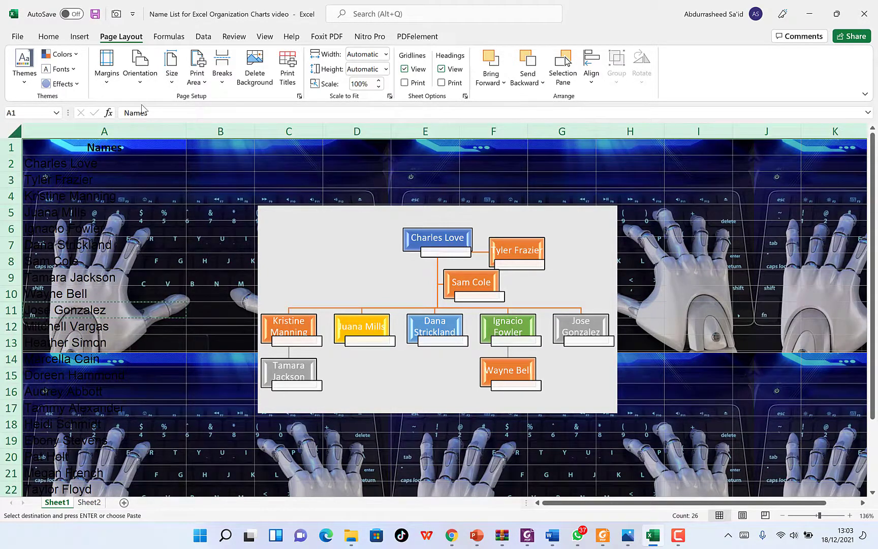
left_click(49, 36)
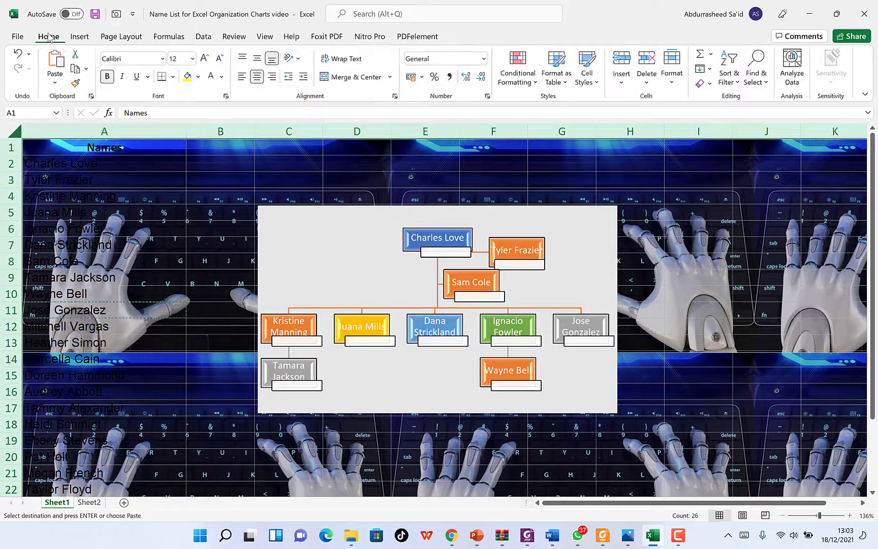
left_click(221, 77)
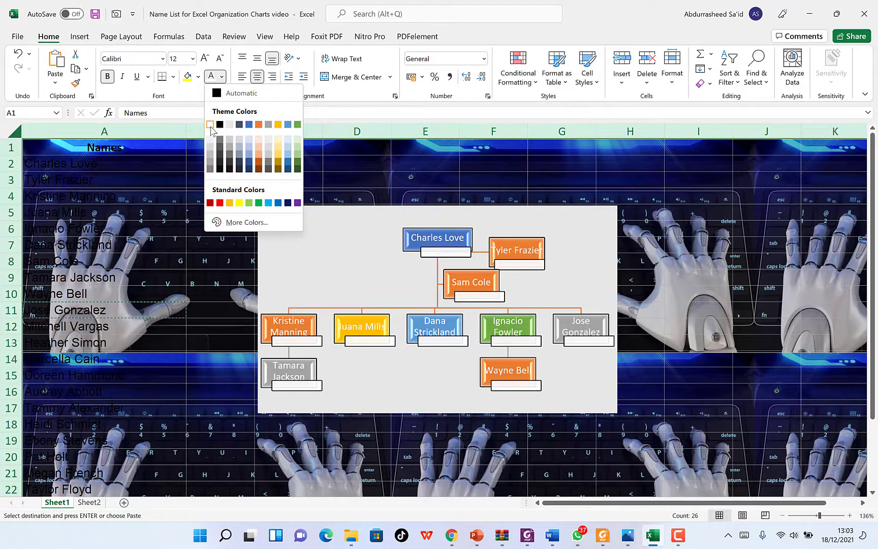
left_click(209, 124)
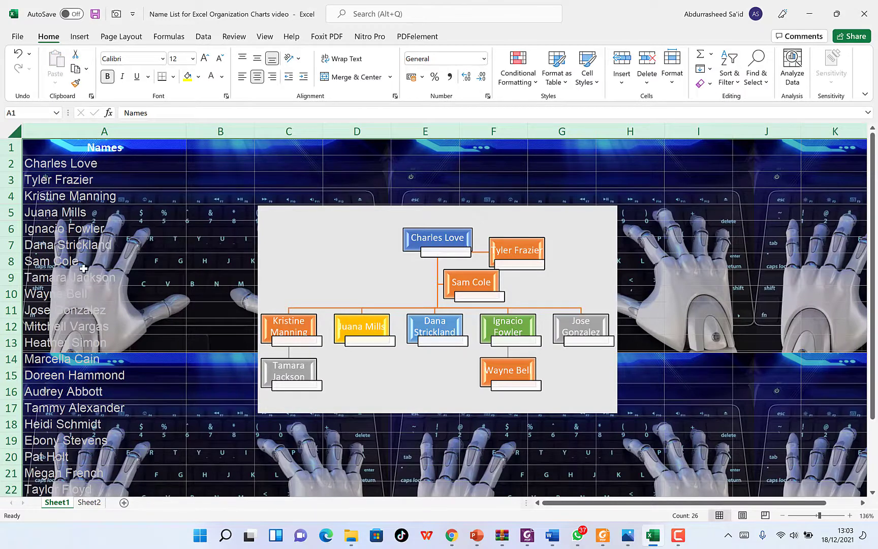
left_click(206, 238)
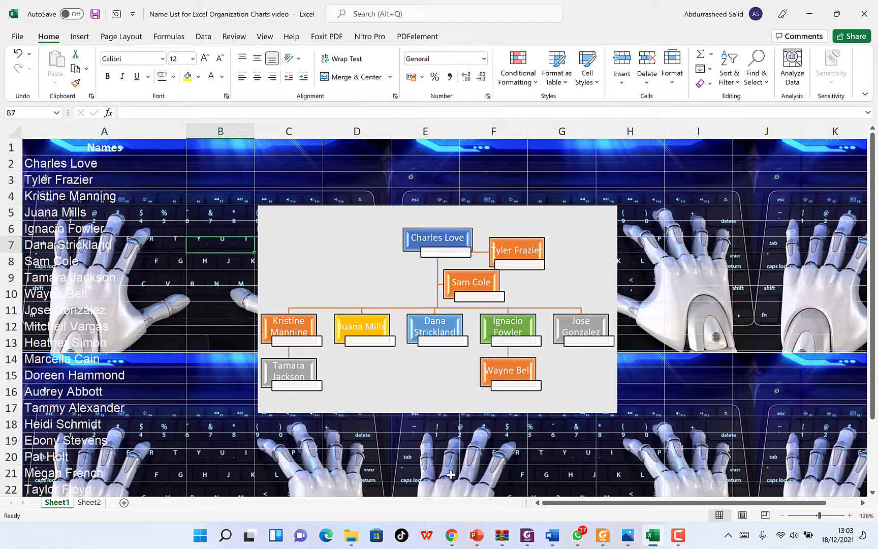
left_click(782, 515)
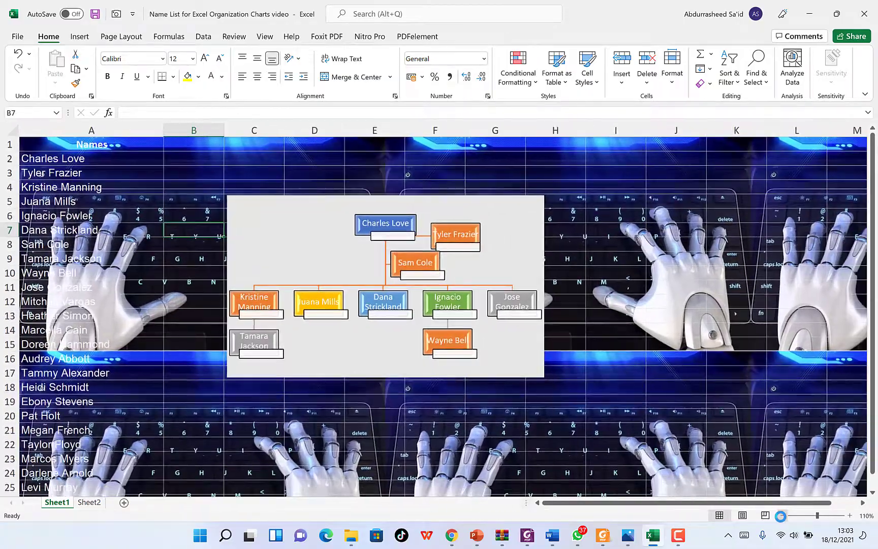
left_click(782, 516)
left_click(782, 516)
left_click(782, 516)
left_click(781, 516)
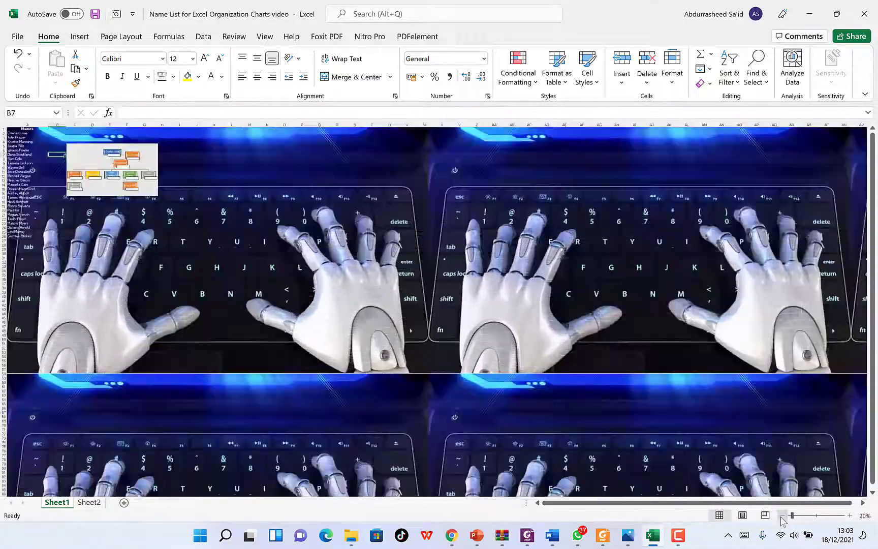
left_click(782, 517)
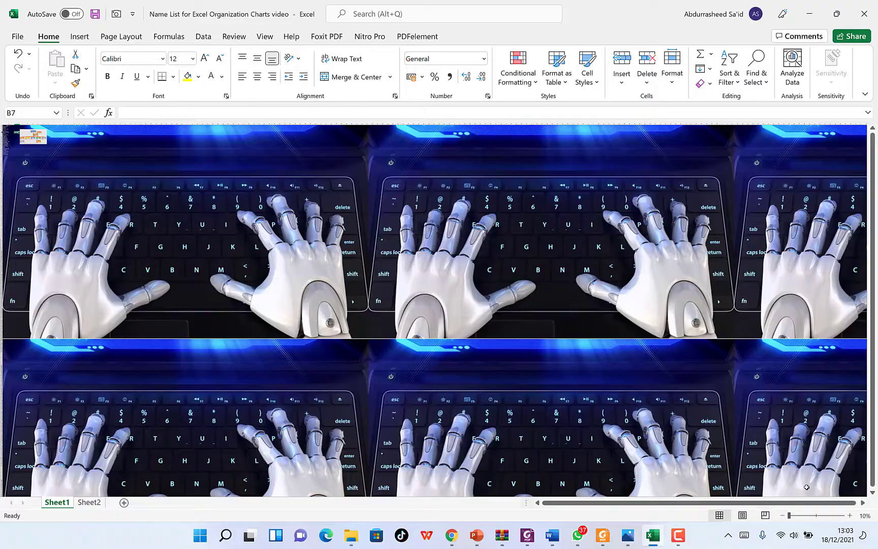
left_click(850, 515)
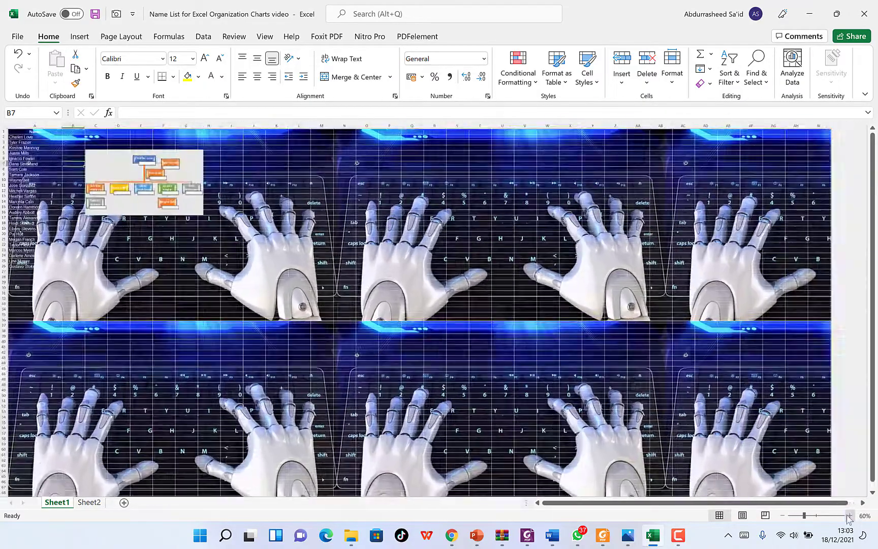
left_click(850, 516)
left_click(847, 516)
left_click(849, 515)
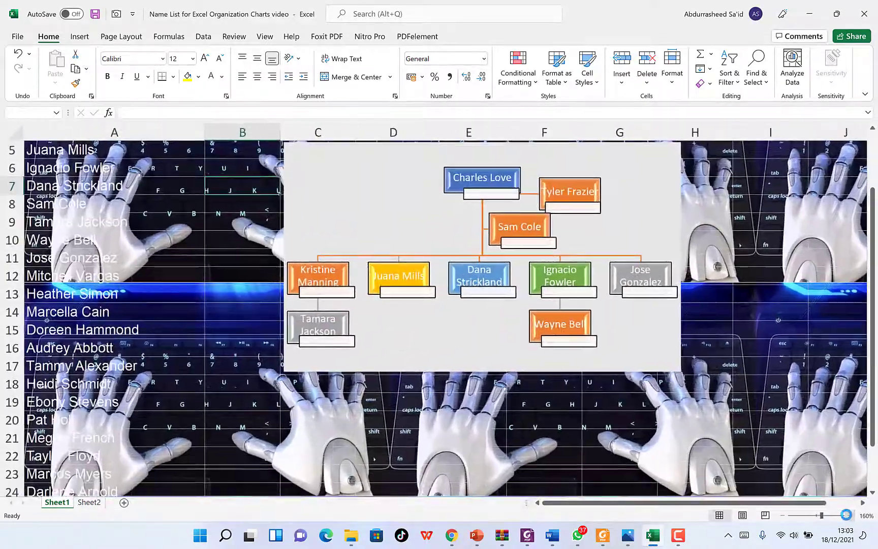
left_click(848, 516)
left_click(848, 516)
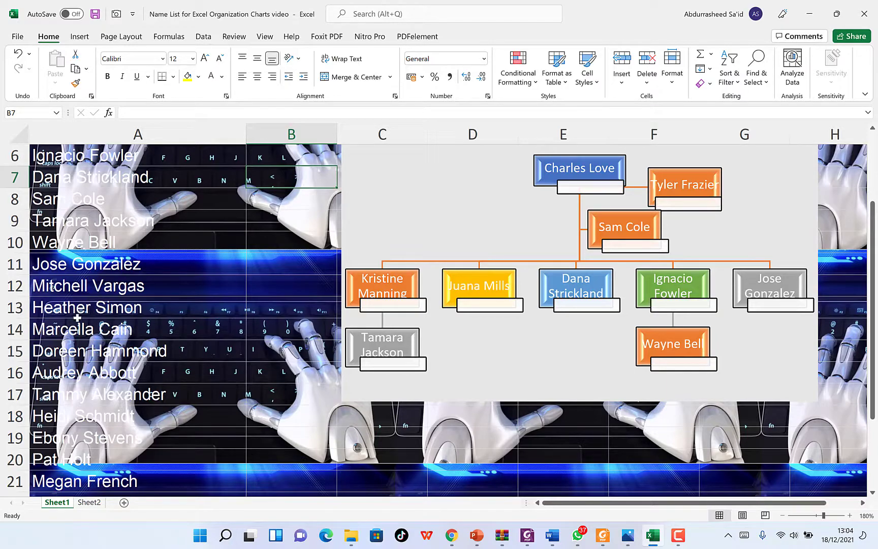
left_click(783, 515)
left_click(784, 515)
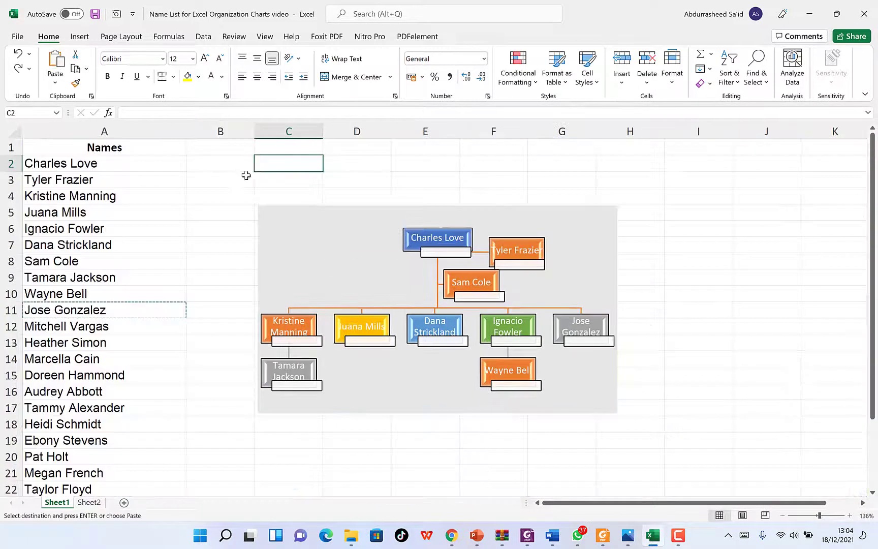
- Run a Bing online image search for "speech" from the sheet Background command
left_click(77, 39)
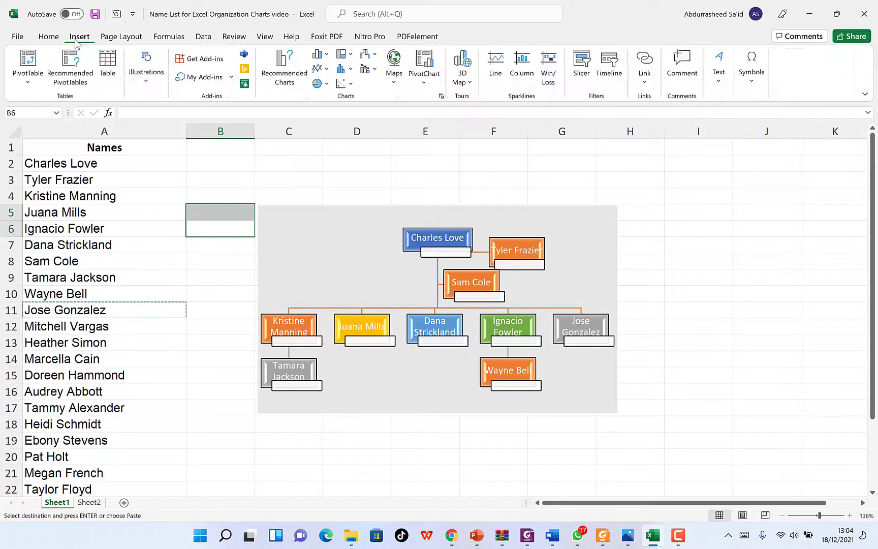
left_click(121, 36)
left_click(255, 73)
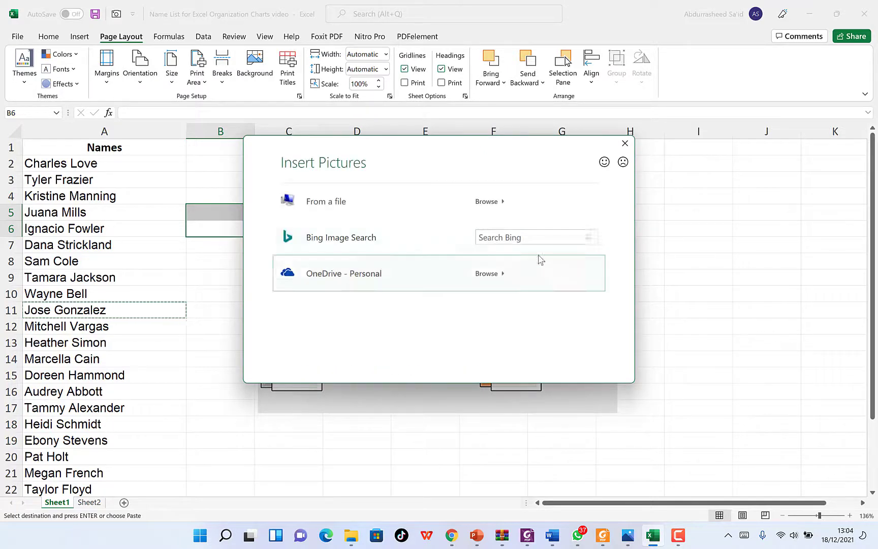
left_click(526, 237)
type("speech")
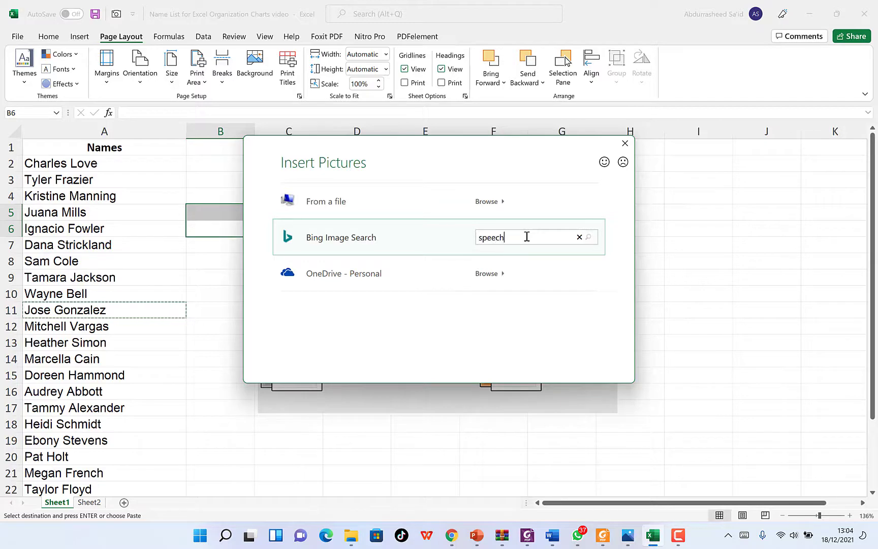
key("Return")
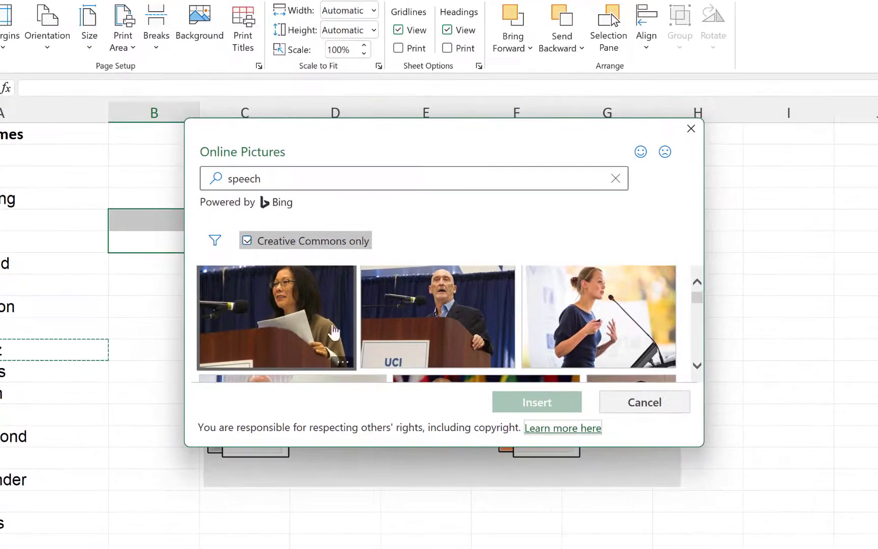
scroll(334, 332, "down", 2)
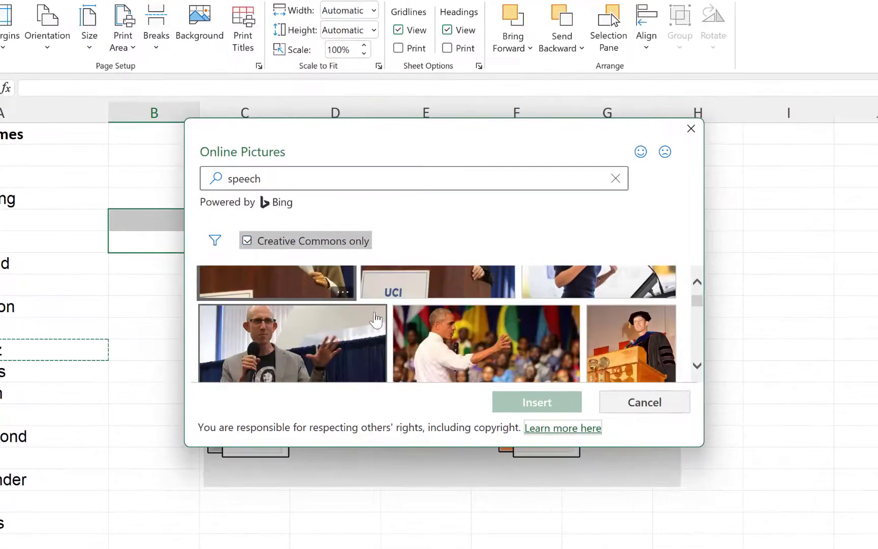
scroll(376, 321, "up", 2)
scroll(411, 312, "down", 1)
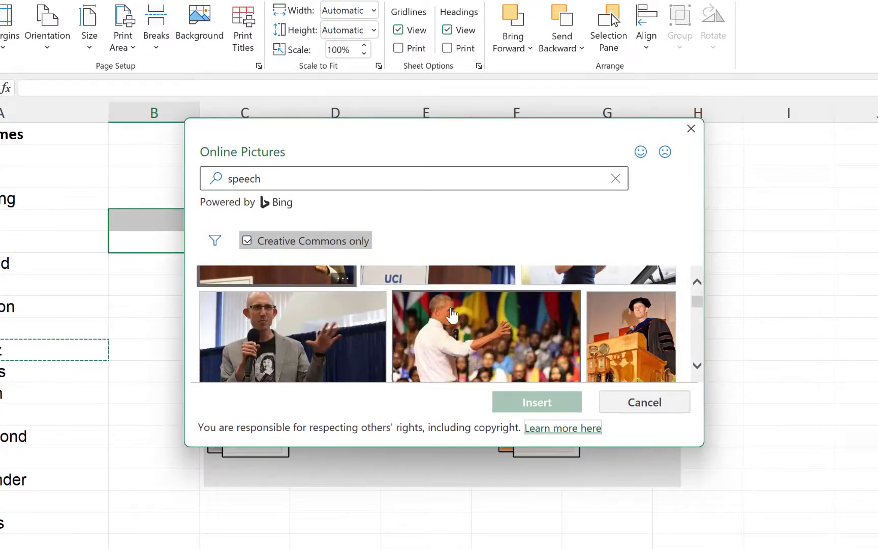
scroll(439, 312, "down", 1)
scroll(459, 309, "down", 1)
scroll(468, 310, "down", 1)
scroll(469, 310, "down", 1)
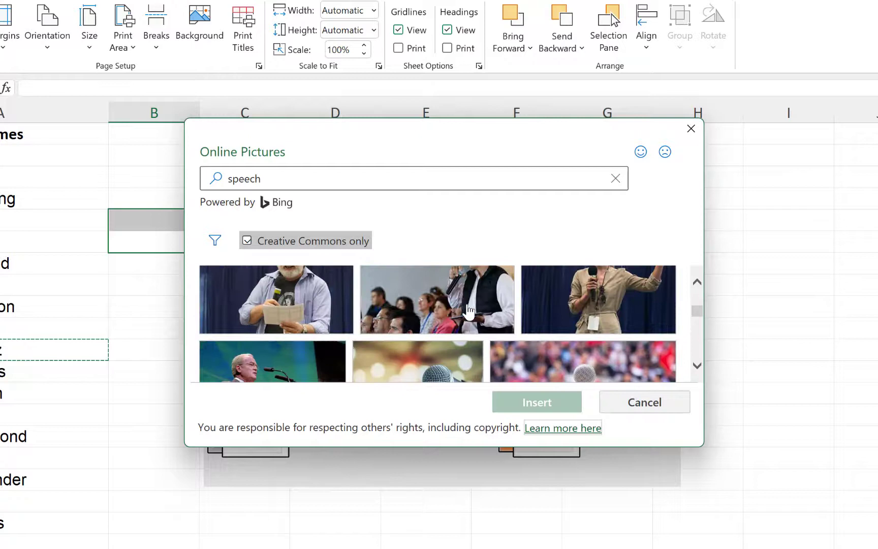
scroll(469, 311, "up", 1)
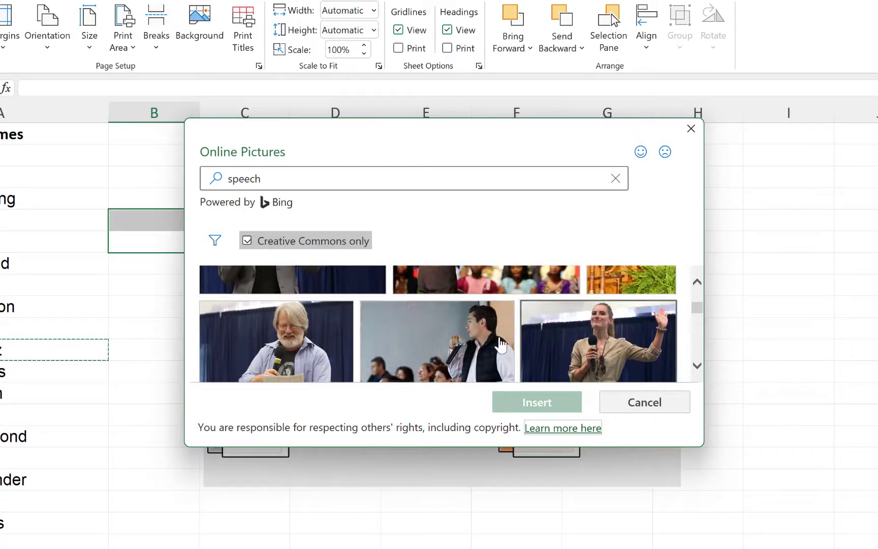
scroll(378, 301, "up", 1)
scroll(364, 308, "up", 1)
scroll(348, 319, "up", 1)
scroll(354, 316, "up", 1)
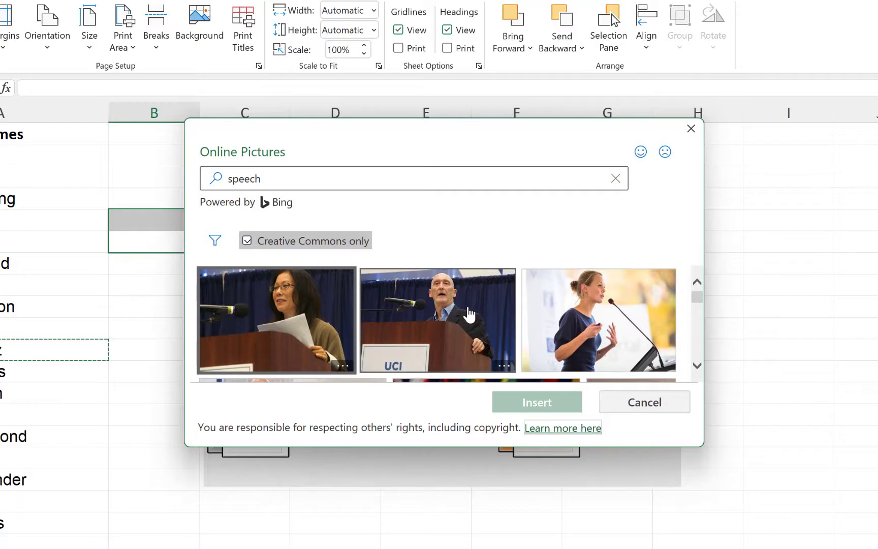
- Toggle the Creative Commons only filter off and on, then choose the blurred crowd microphone photo
left_click(248, 241)
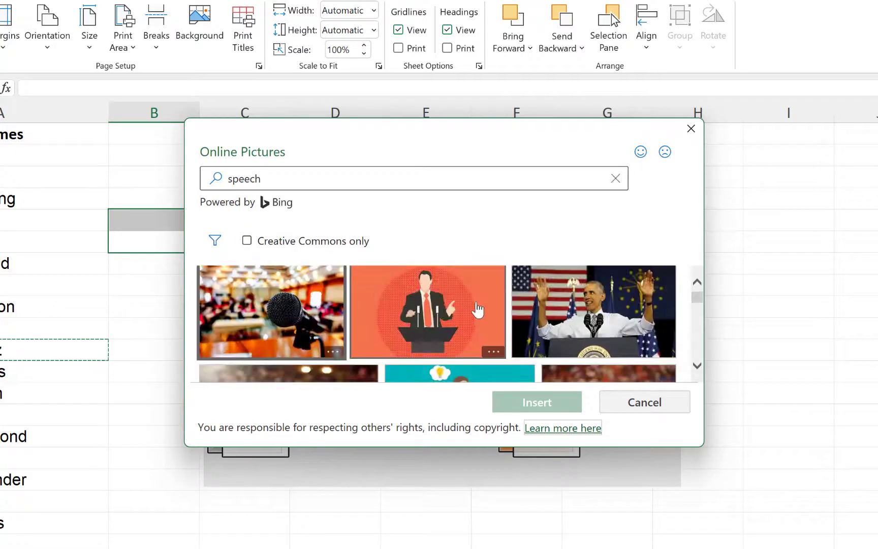
scroll(476, 309, "down", 2)
scroll(478, 310, "up", 2)
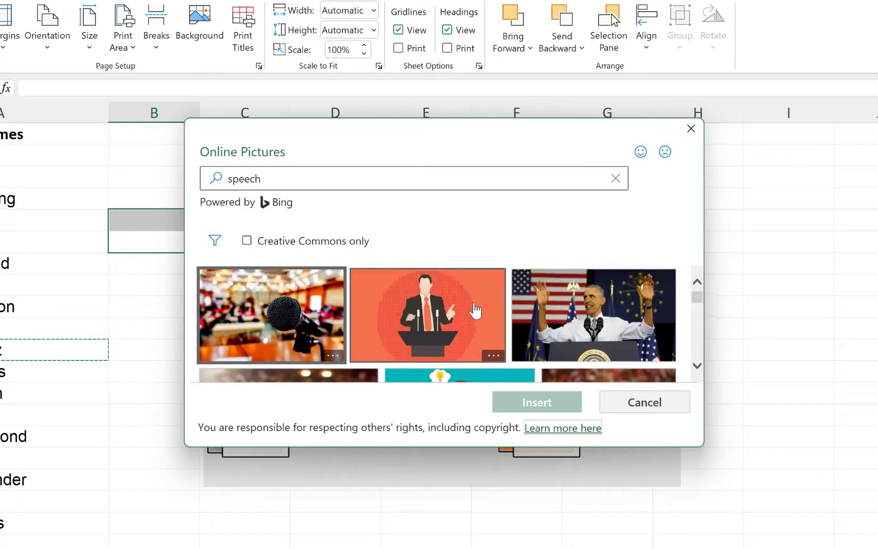
scroll(473, 308, "down", 3)
scroll(473, 308, "down", 1)
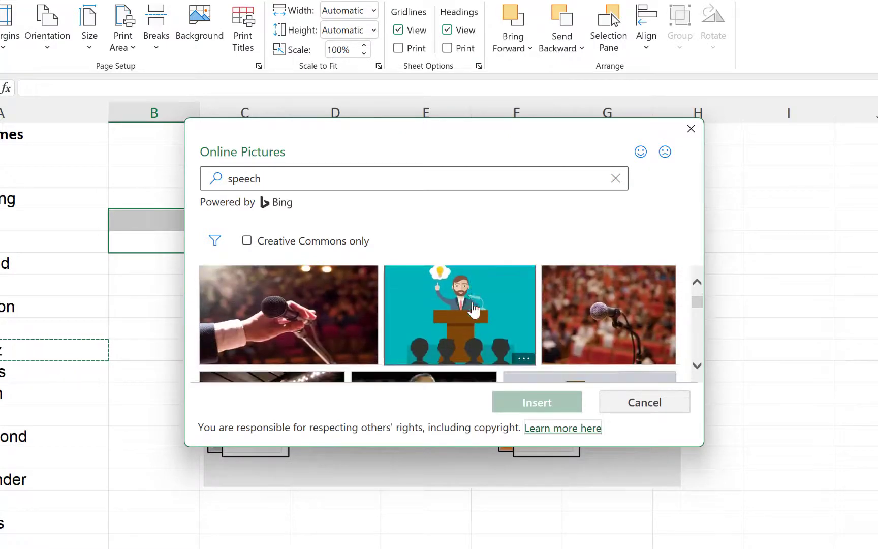
scroll(471, 307, "up", 2)
scroll(471, 306, "up", 1)
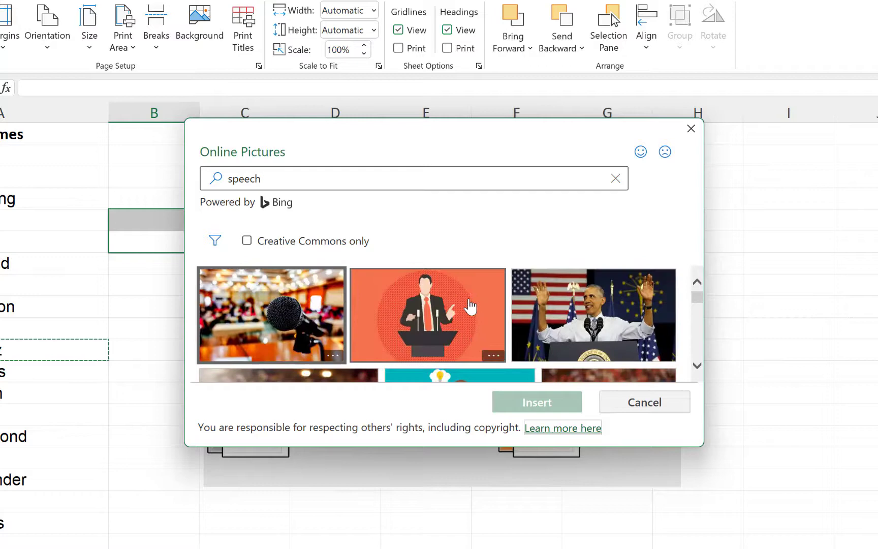
left_click(246, 241)
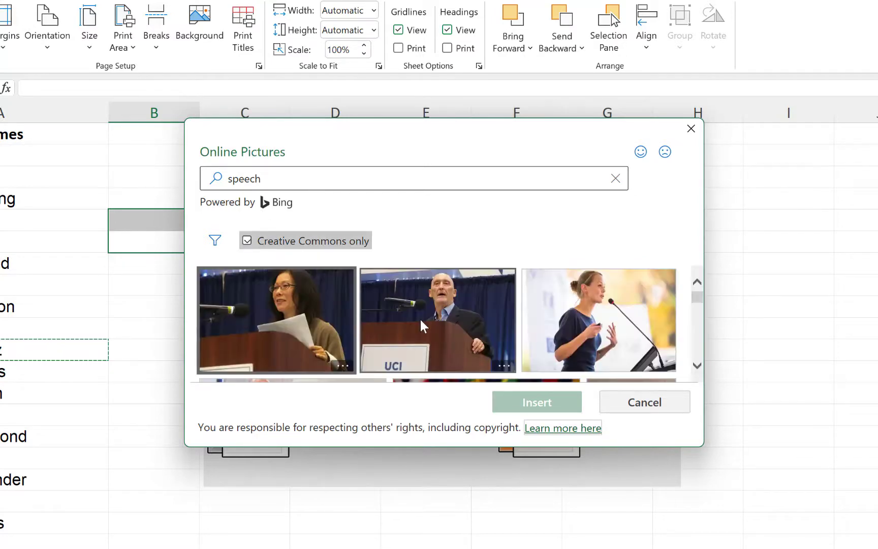
scroll(420, 318, "down", 2)
scroll(429, 321, "down", 2)
scroll(431, 322, "down", 2)
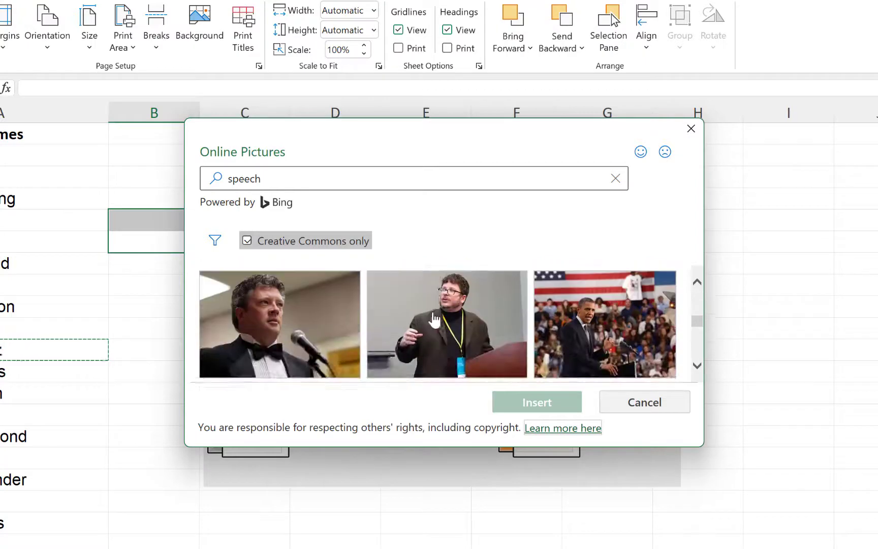
scroll(436, 329, "up", 1)
left_click(597, 338)
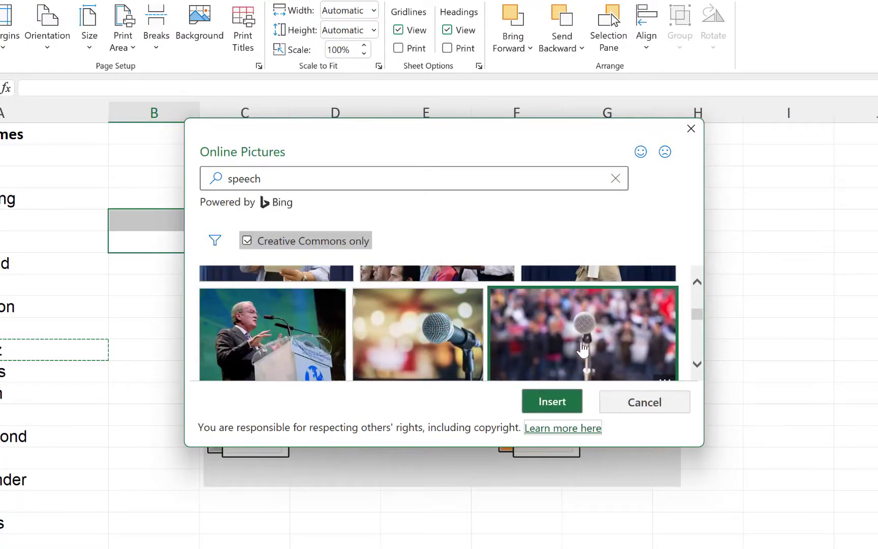
- Insert the crowd microphone photo as the tiled sheet background and zoom in to inspect it
left_click(550, 404)
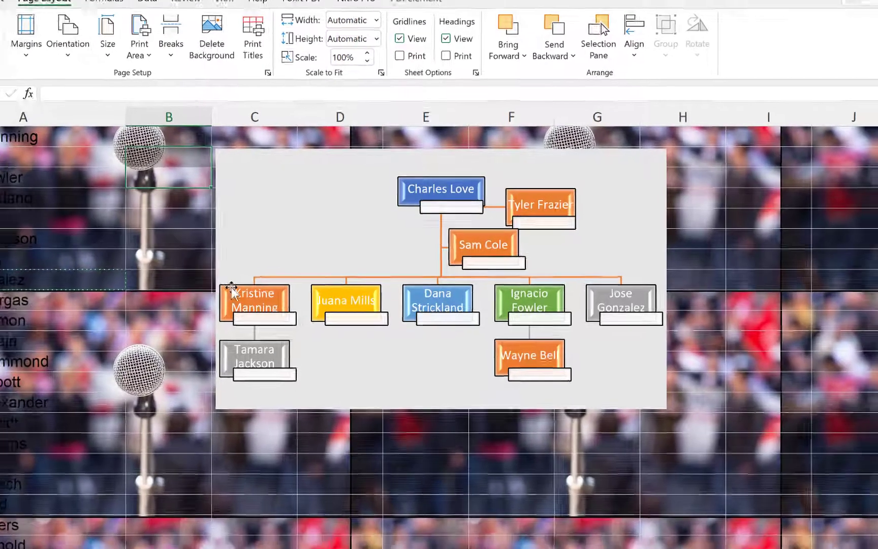
scroll(267, 268, "down", 5)
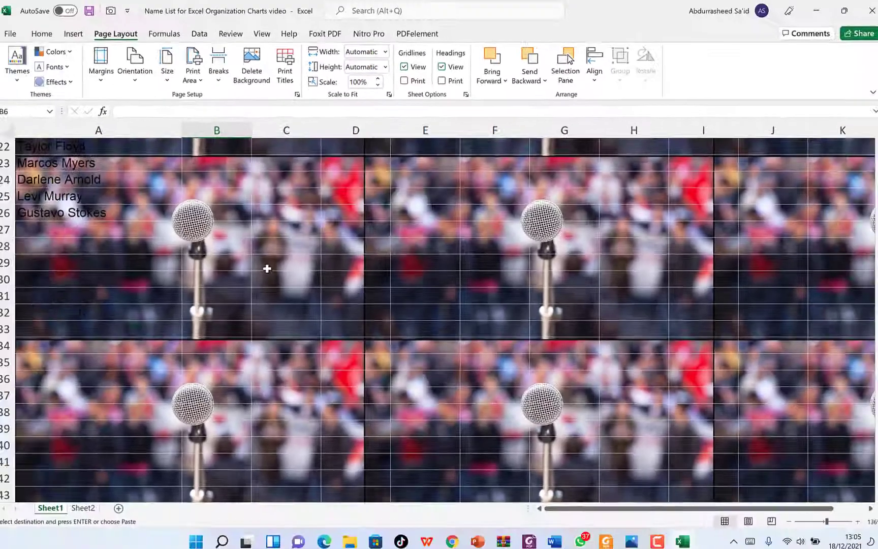
scroll(267, 268, "up", 7)
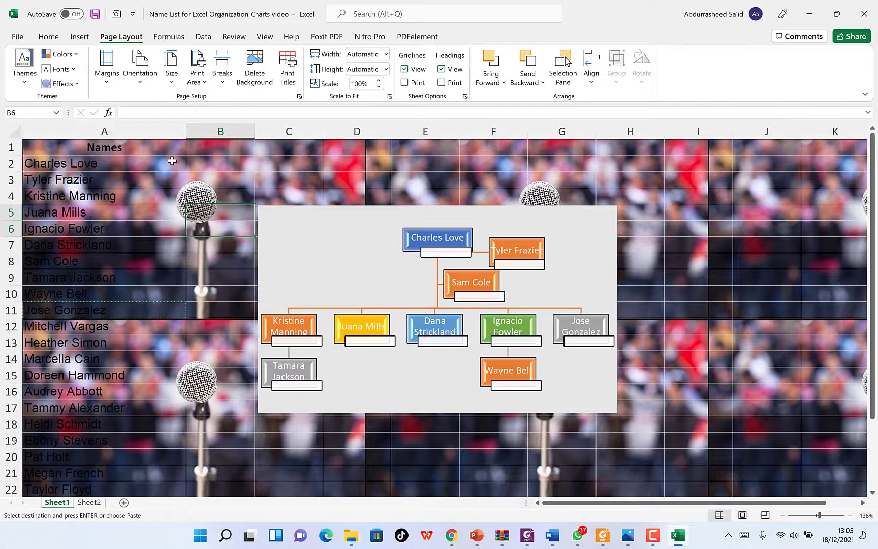
left_click(850, 516)
- Zoom to maximum and back out to view the whole chart, then deselect the org chart
left_click(850, 515)
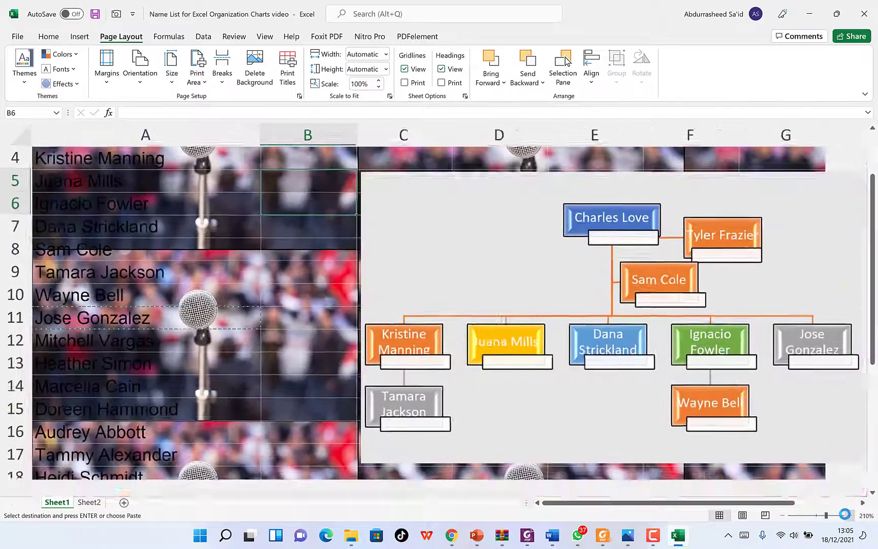
left_click(845, 515)
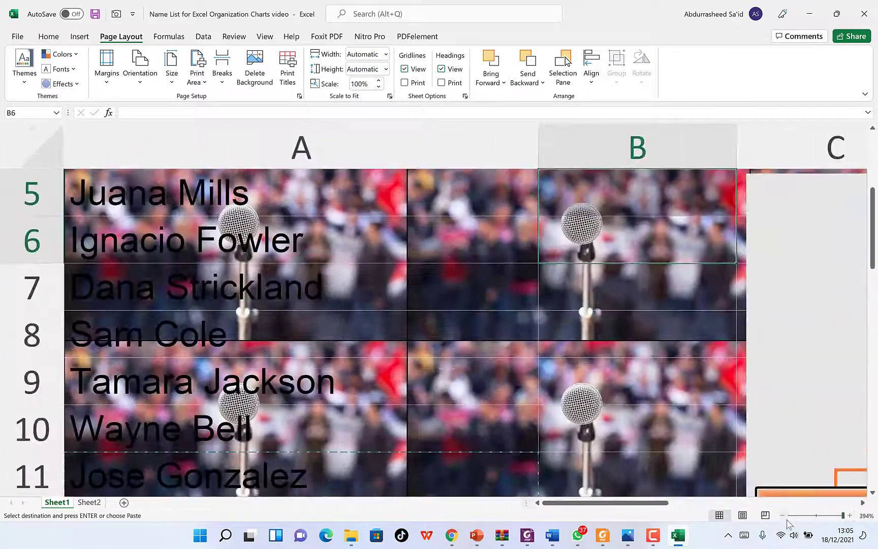
scroll(565, 61, "down", 4)
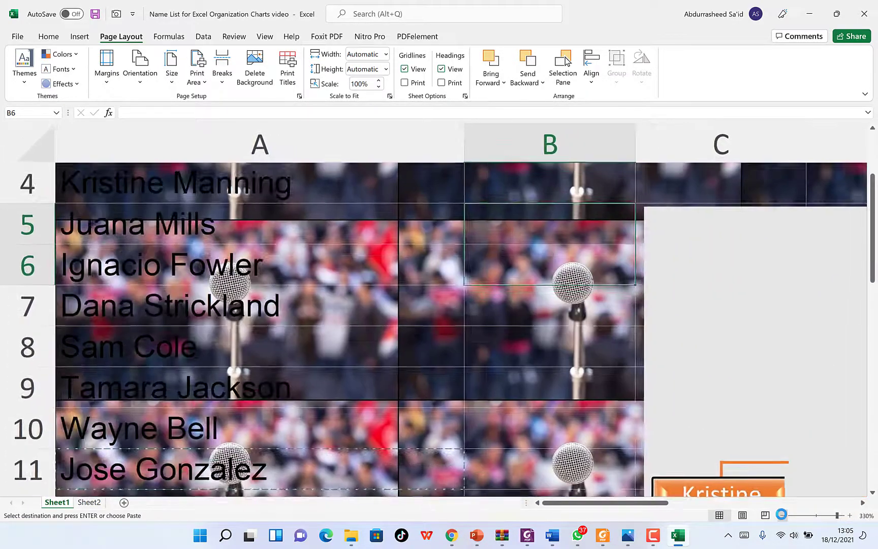
left_click(781, 514)
left_click(782, 516)
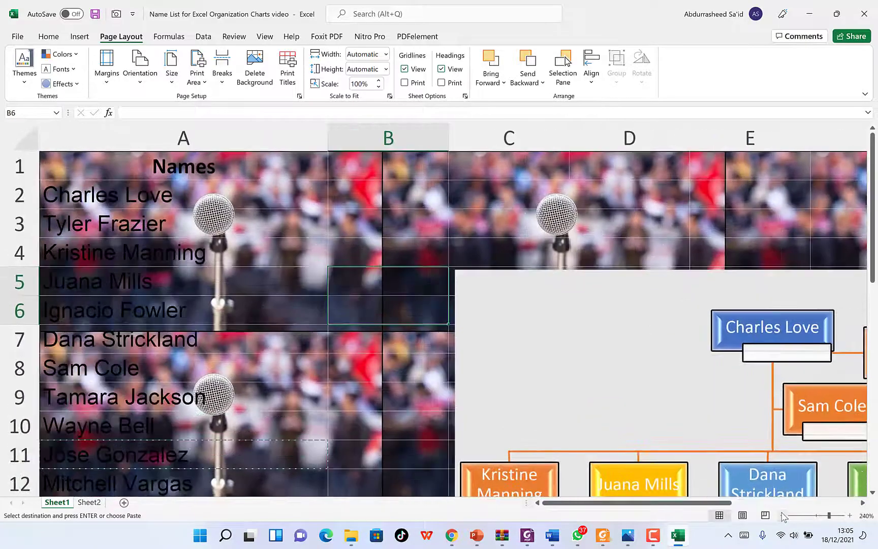
left_click(782, 516)
left_click(782, 516)
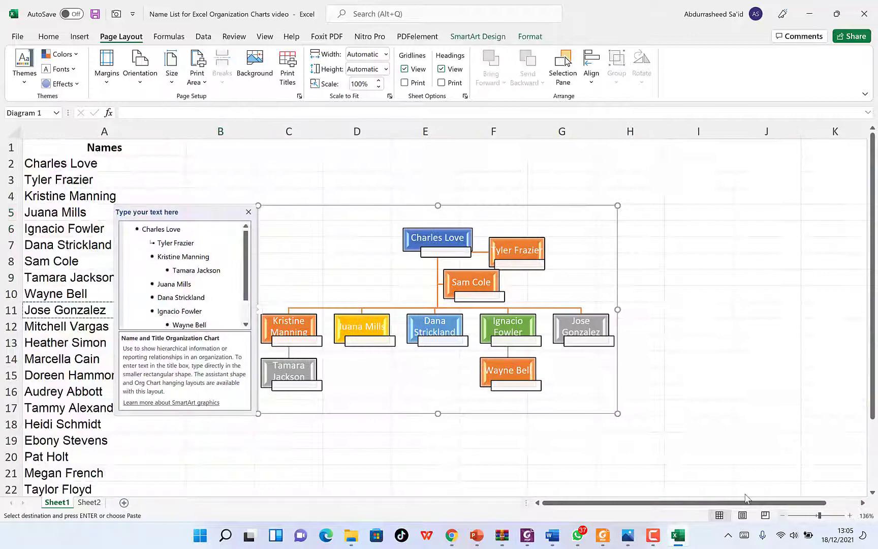
left_click(376, 173)
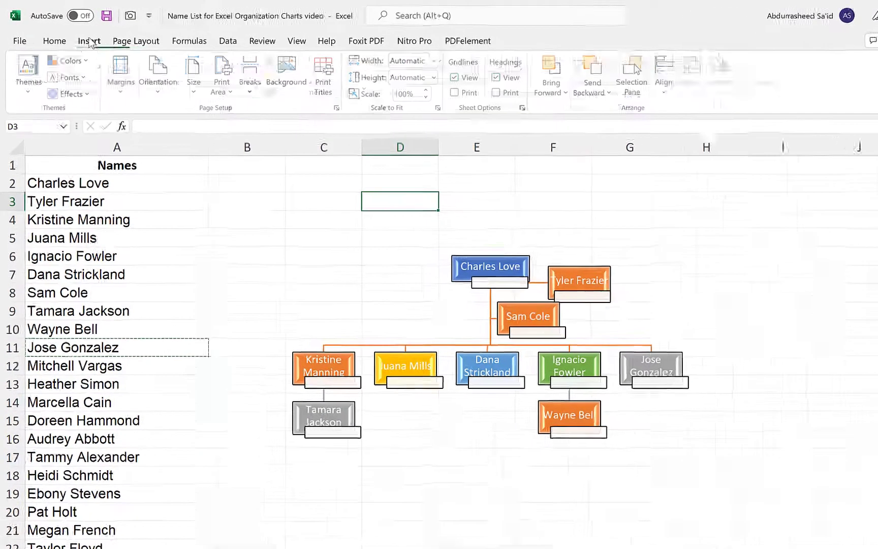
- Choose Insert > Illustrations > Pictures > This Device and select the qq robot-hands file
left_click(89, 42)
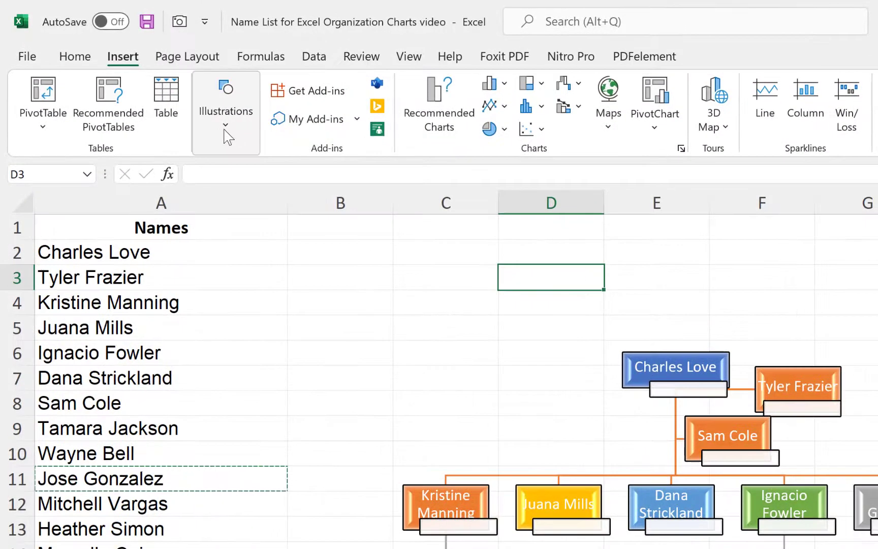
left_click(227, 135)
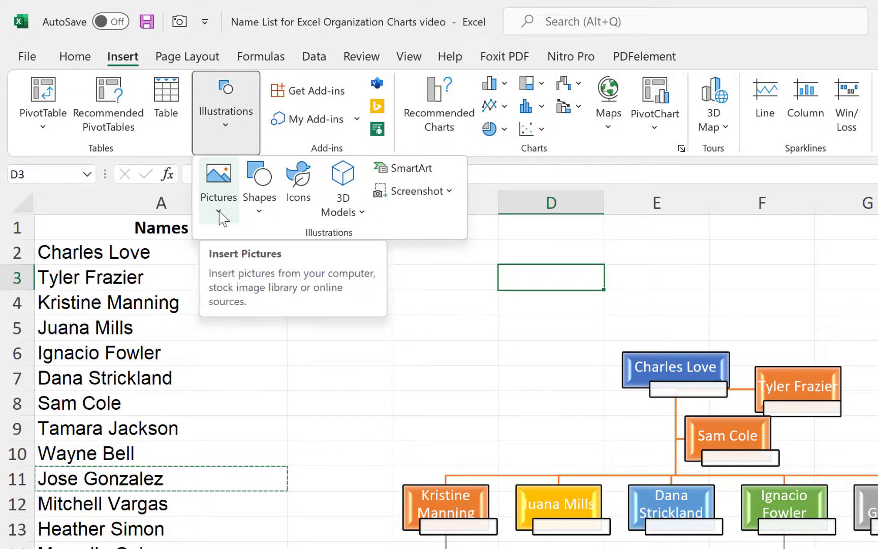
left_click(220, 214)
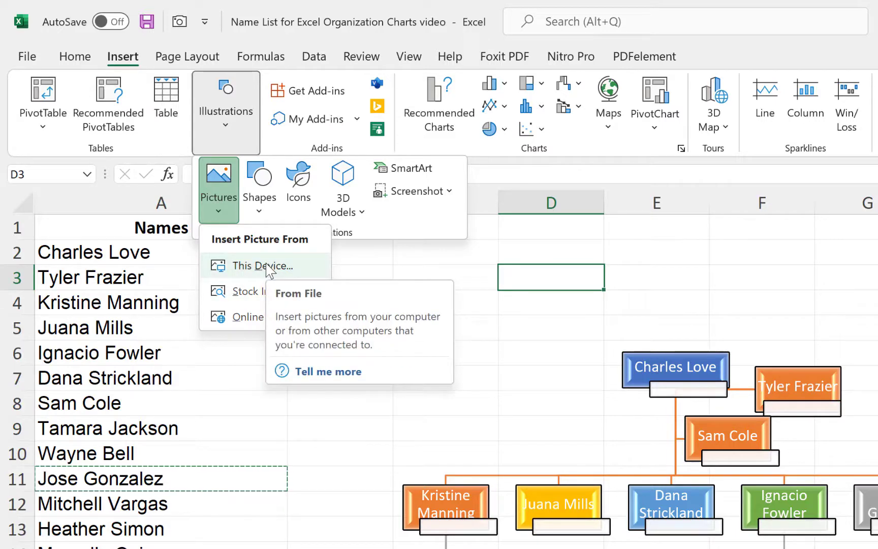
left_click(268, 272)
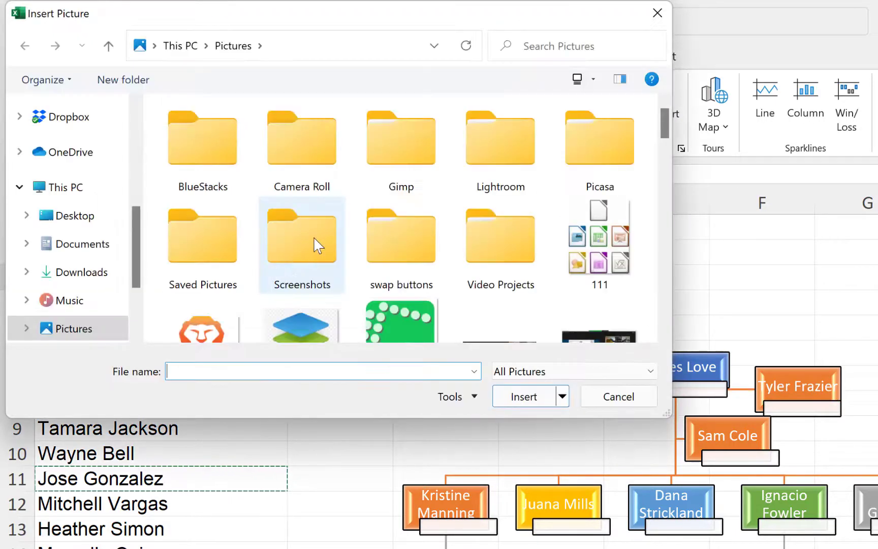
scroll(369, 243, "down", 3)
scroll(372, 251, "down", 2)
scroll(374, 247, "up", 5)
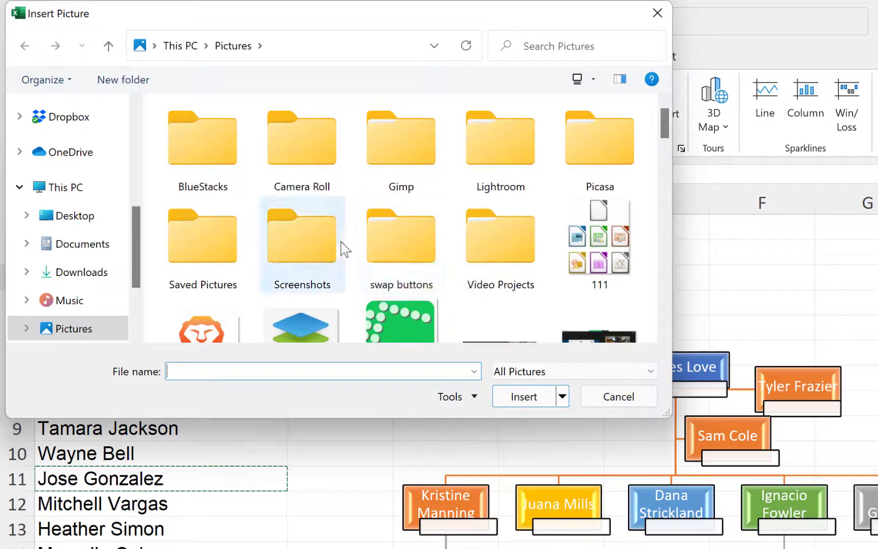
scroll(344, 249, "down", 3)
scroll(302, 237, "down", 1)
scroll(303, 237, "down", 2)
scroll(304, 241, "down", 2)
scroll(304, 239, "up", 2)
left_click(403, 254)
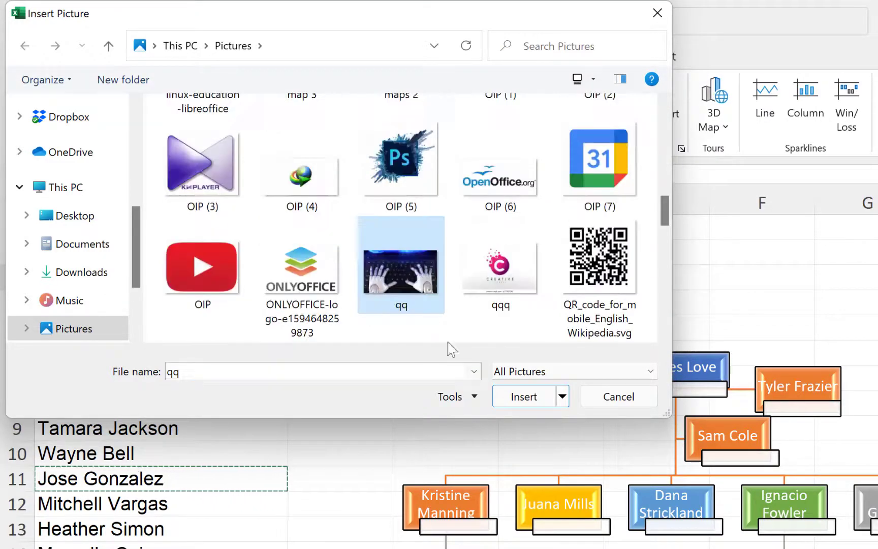
- Insert the robot-hands picture, move it to the top-left and shrink it to reveal the data
left_click(522, 398)
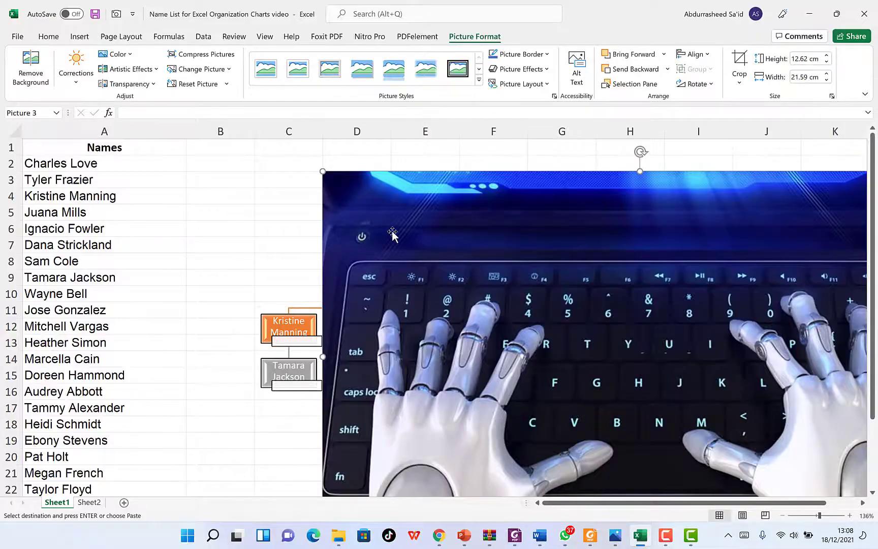
left_click_drag(361, 227, 67, 196)
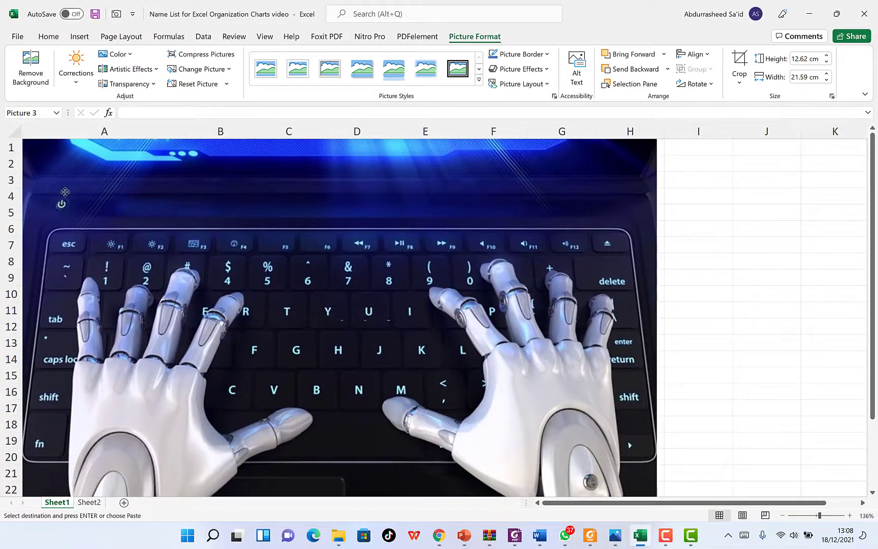
mouse_move(72, 192)
left_mouse_down()
mouse_move(115, 181)
mouse_move(76, 182)
left_mouse_up()
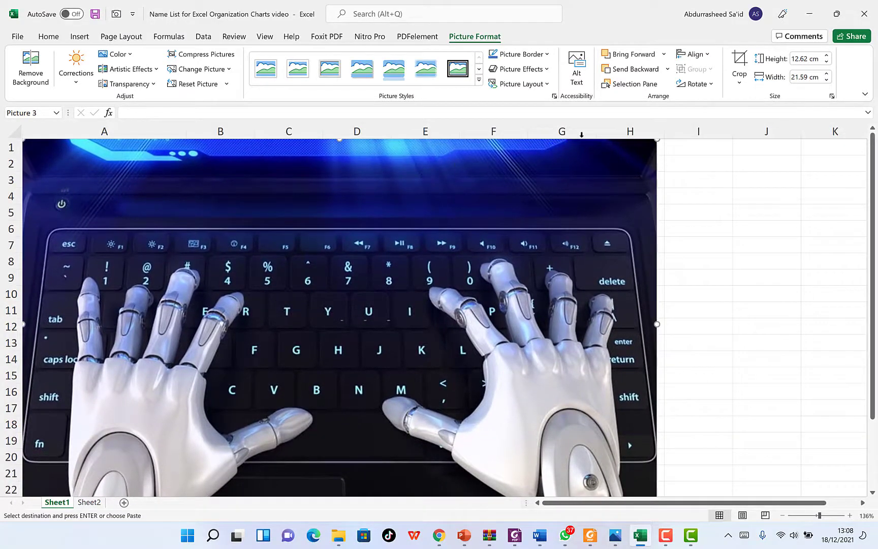
left_click_drag(656, 139, 372, 305)
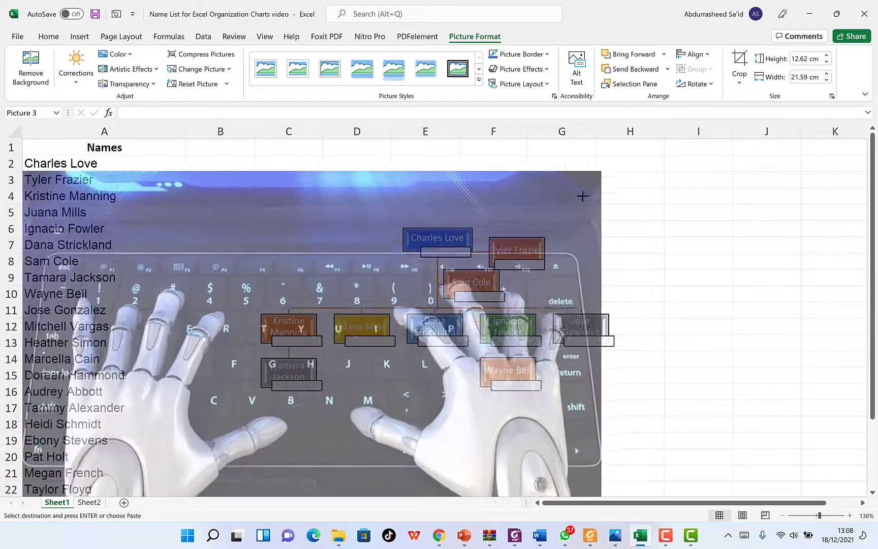
- Shrink the picture further to about 5.27 x 9.02 cm and park it at the sheet top
left_click_drag(187, 344, 188, 178)
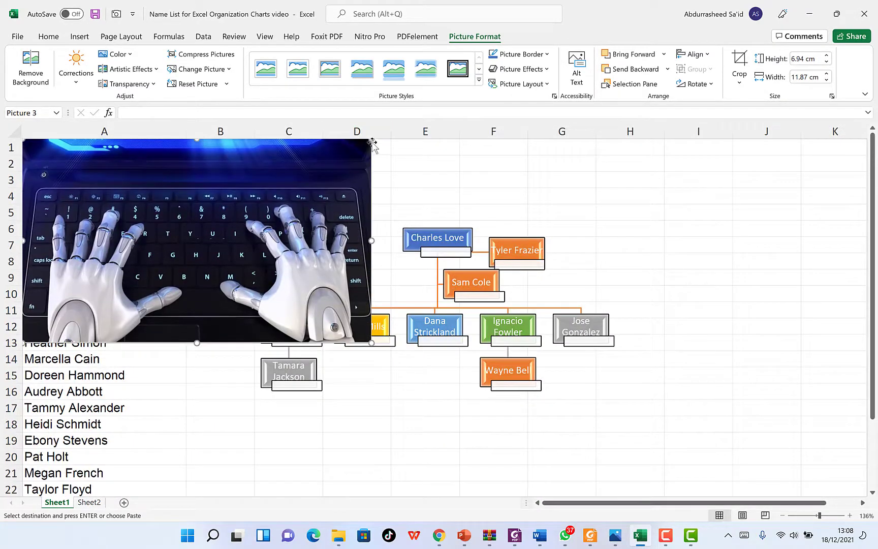
left_click_drag(372, 139, 288, 188)
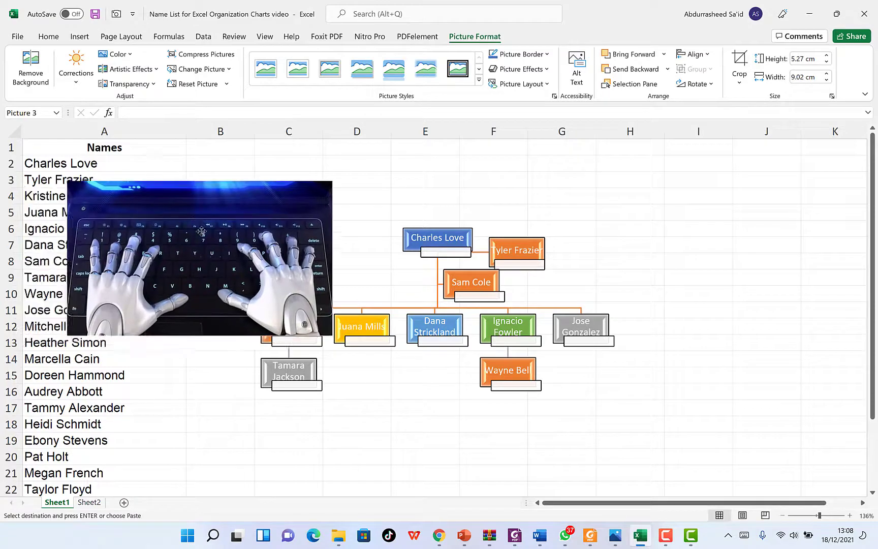
left_click_drag(127, 227, 128, 180)
left_click_drag(53, 170, 54, 170)
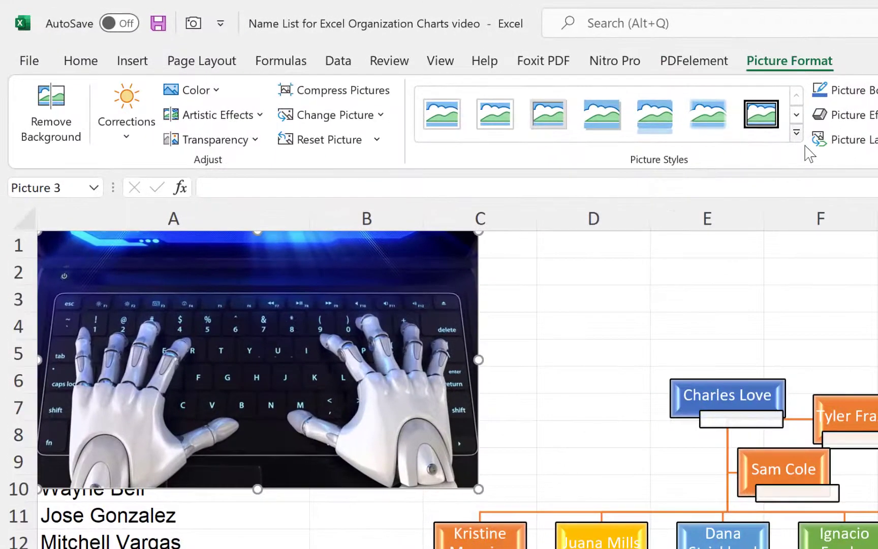
- Expand the full Picture Styles gallery for the robot-hands picture
left_click(797, 134)
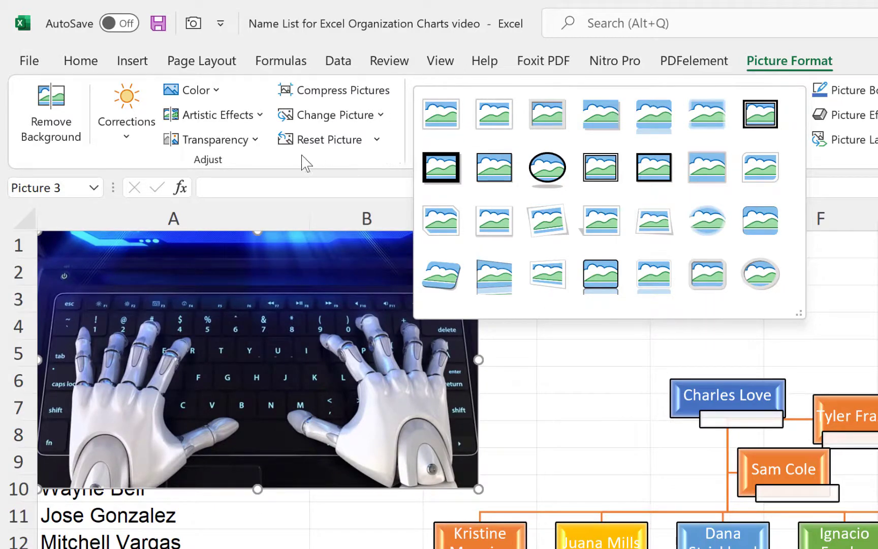
- Apply one of the highest Transparency presets so the names show through the picture
left_click(203, 145)
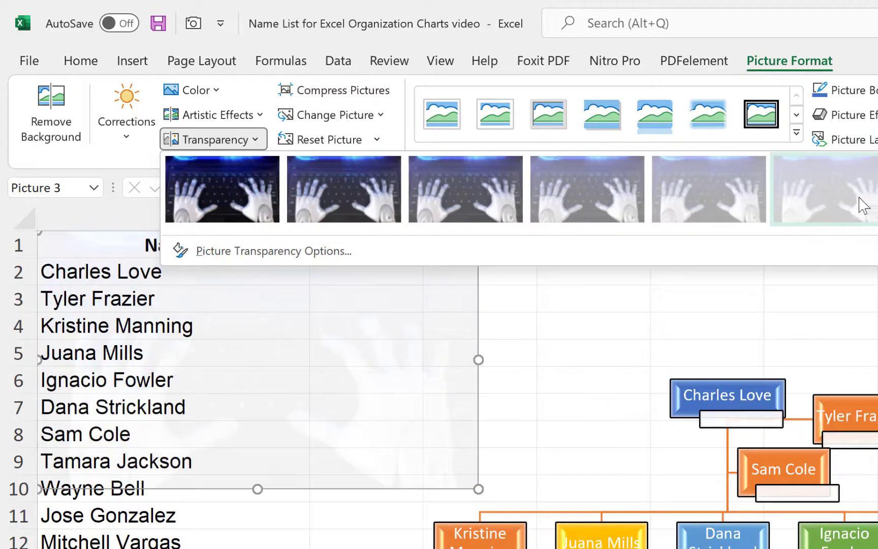
left_click(794, 199)
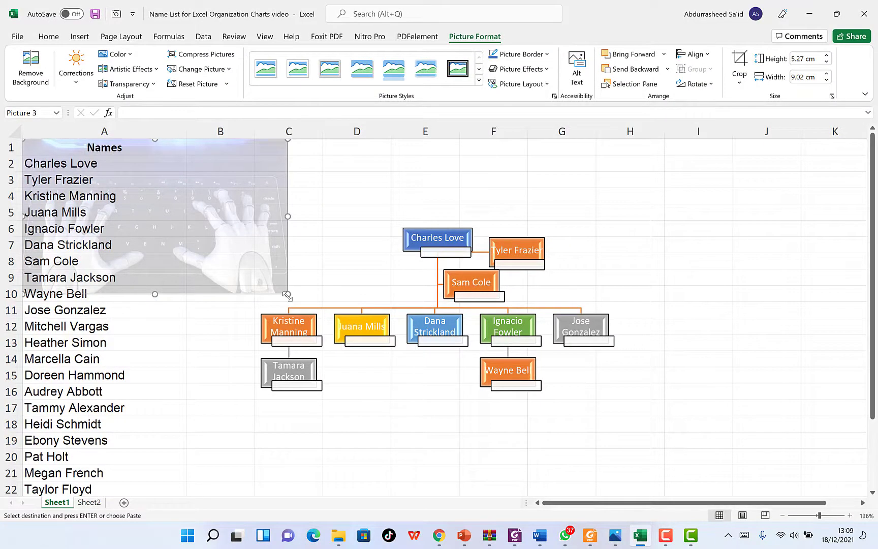
- Enlarge the faded picture to about 15.04 x 25.73 cm, covering names and org chart
left_click_drag(153, 215, 132, 202)
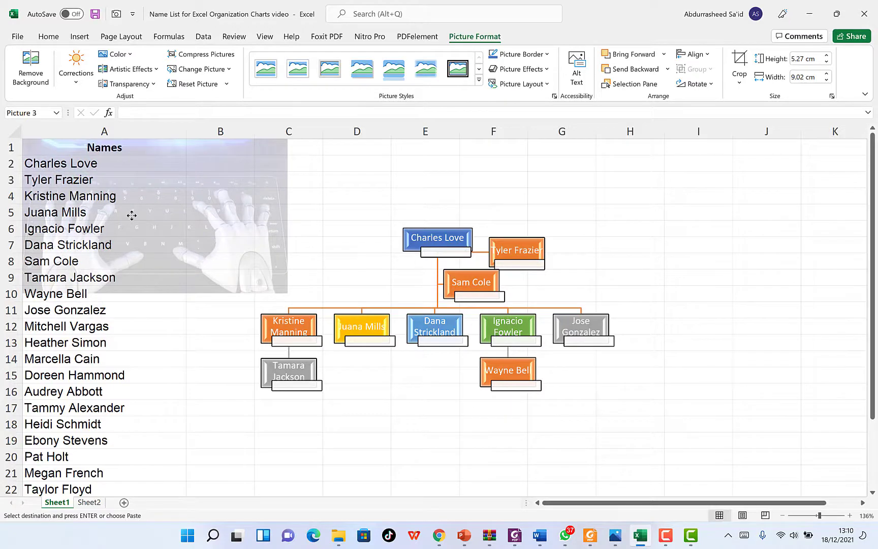
left_click(258, 284)
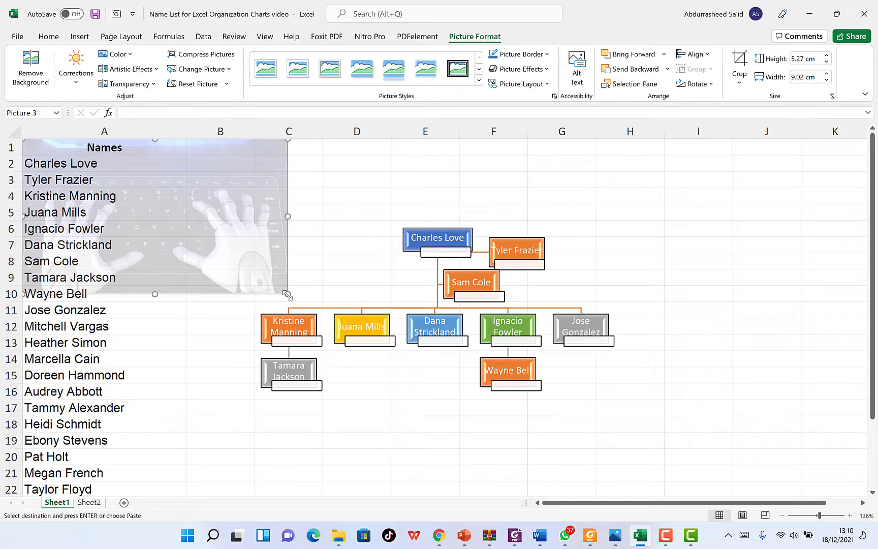
mouse_move(287, 294)
left_mouse_down()
mouse_move(476, 436)
mouse_move(582, 495)
left_mouse_up()
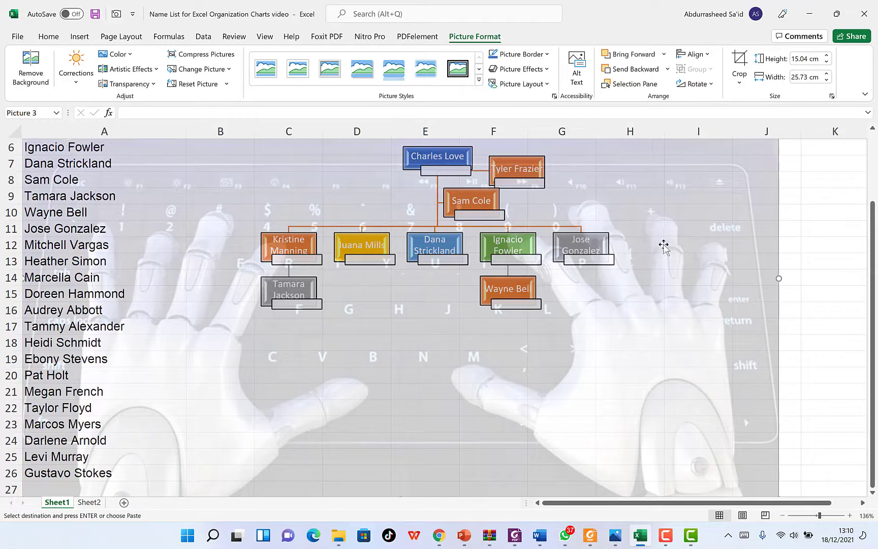
left_click(16, 37)
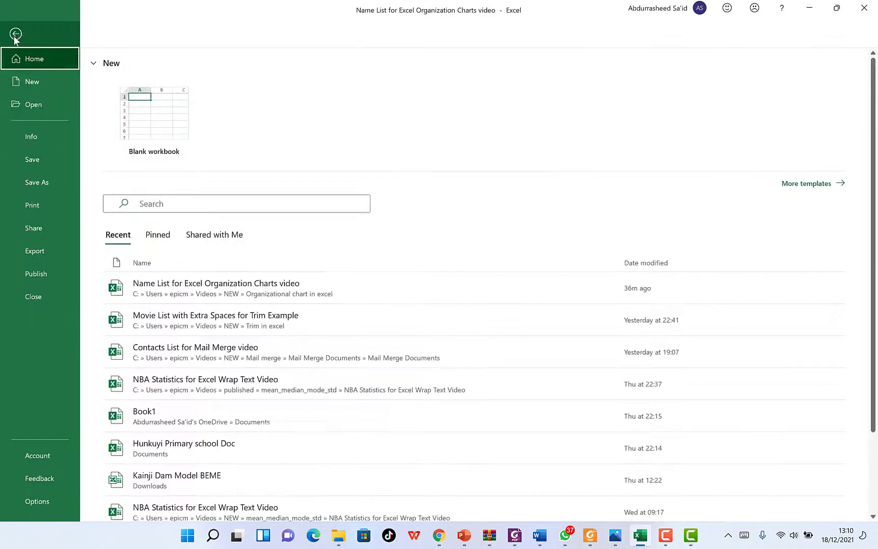
left_click(40, 206)
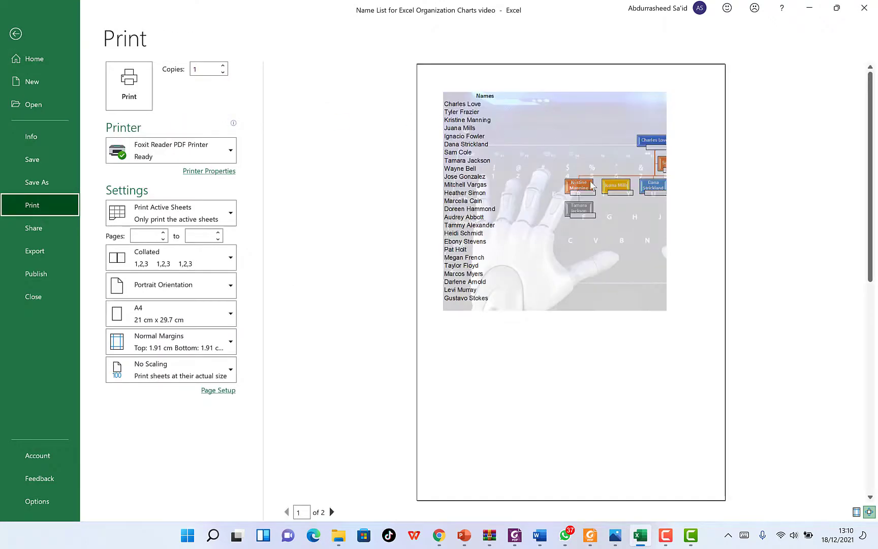
left_click(15, 34)
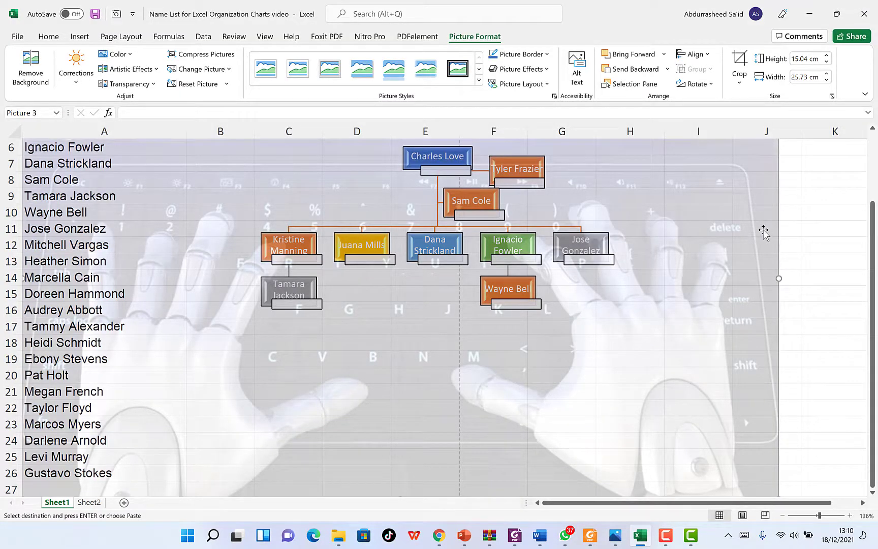
- Delete the floating picture and set image 'qq' from file as the sheet background
key("Delete")
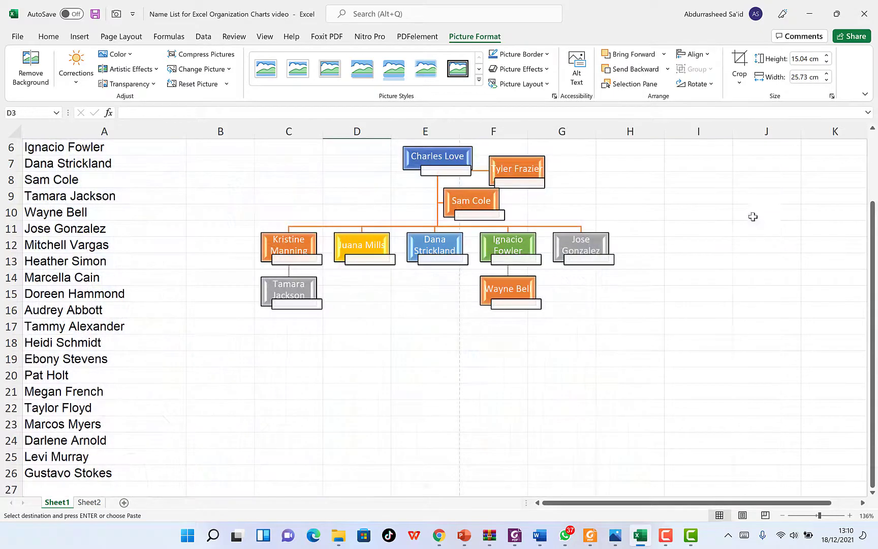
left_click(118, 37)
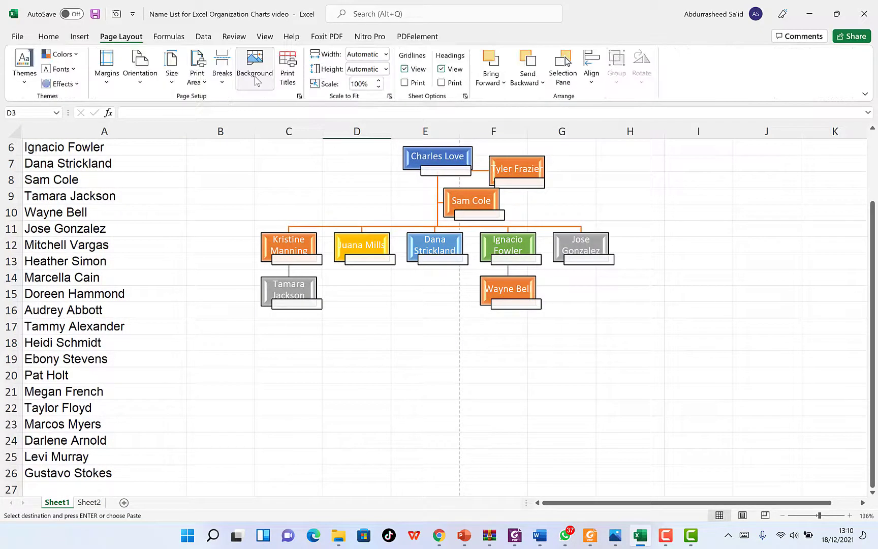
left_click(255, 69)
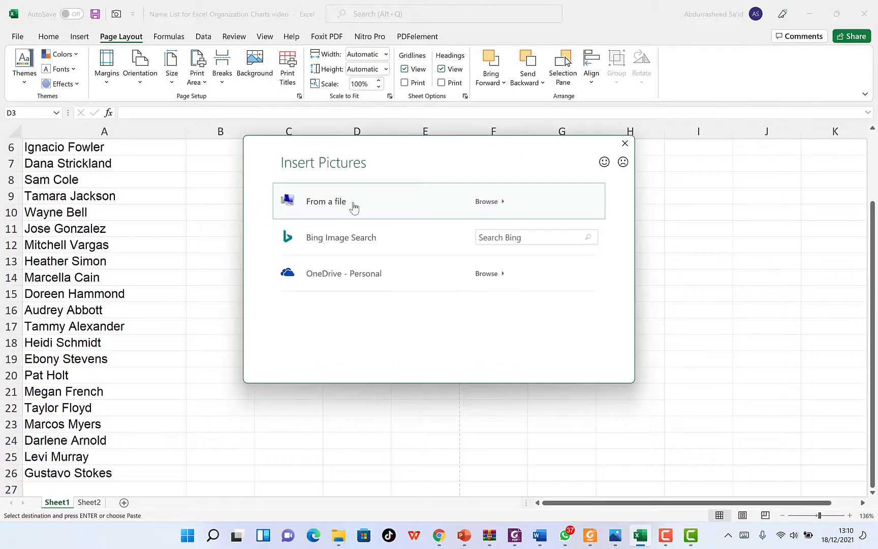
left_click(353, 206)
scroll(221, 190, "down", 1)
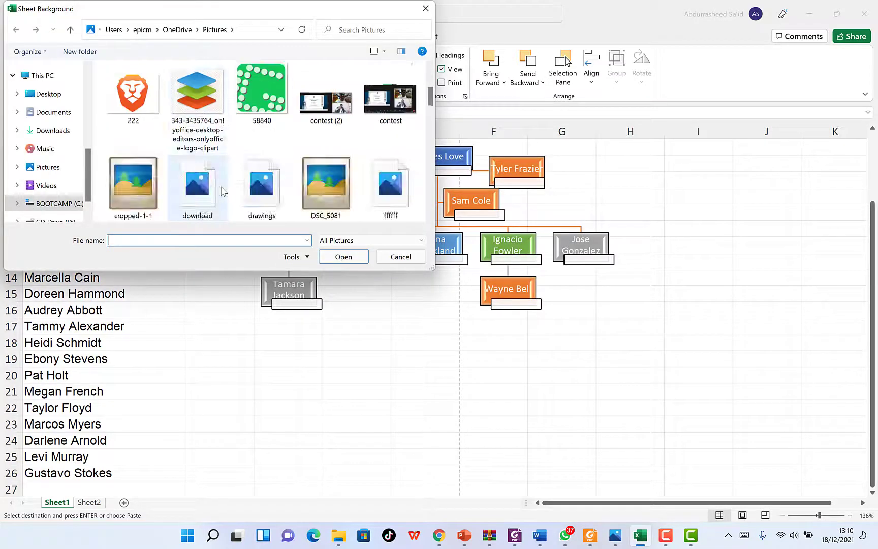
scroll(221, 190, "down", 1)
scroll(221, 191, "down", 2)
scroll(222, 194, "down", 2)
scroll(222, 192, "down", 2)
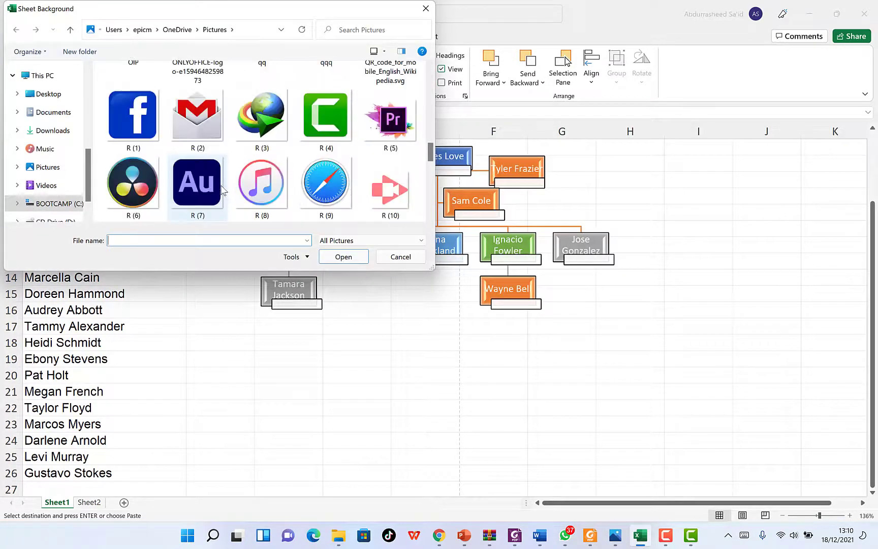
scroll(207, 178, "up", 1)
scroll(206, 177, "down", 2)
scroll(206, 177, "down", 2)
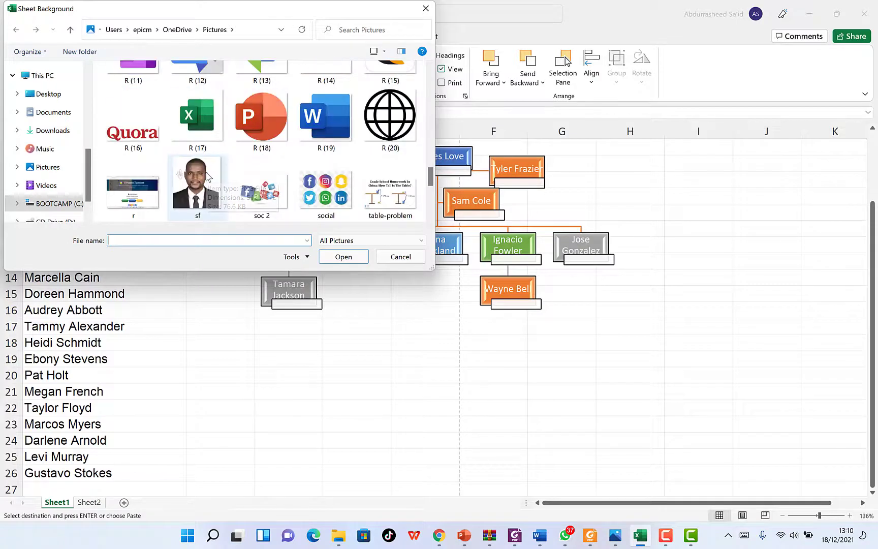
scroll(207, 177, "up", 2)
scroll(206, 178, "up", 2)
scroll(206, 177, "up", 1)
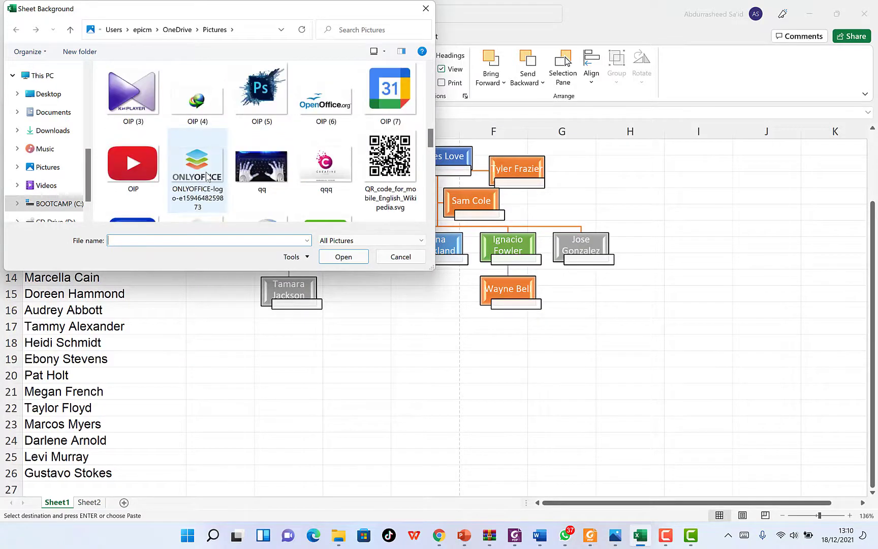
left_click(253, 177)
left_click(343, 256)
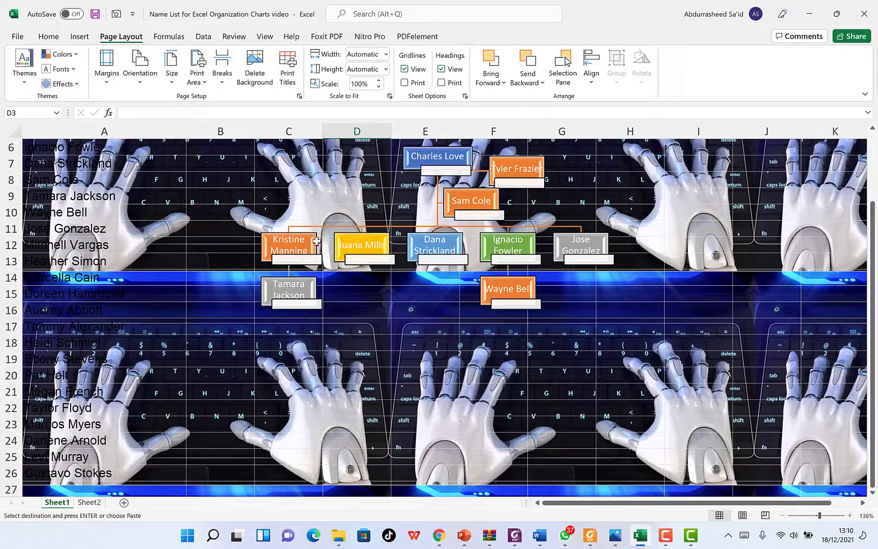
- Check the print preview showing no tiled background, then return to the worksheet
left_click(17, 37)
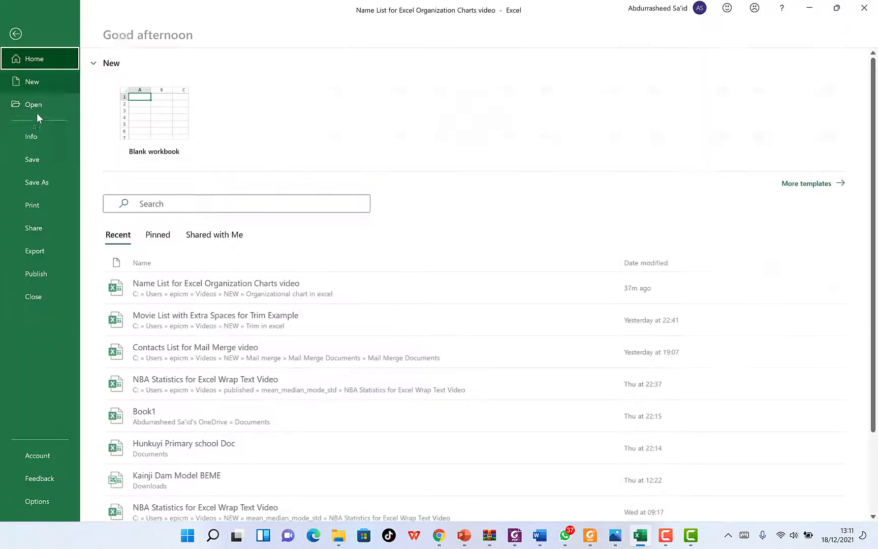
left_click(38, 203)
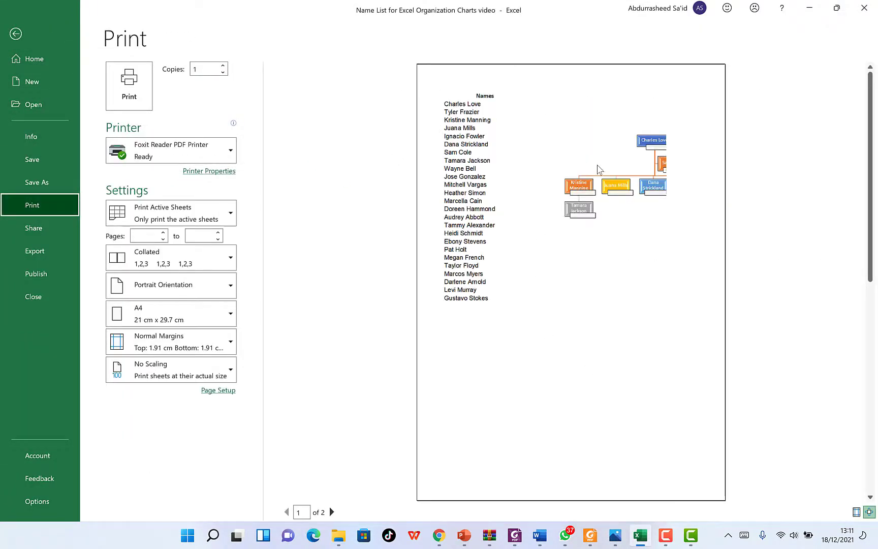
left_click(16, 34)
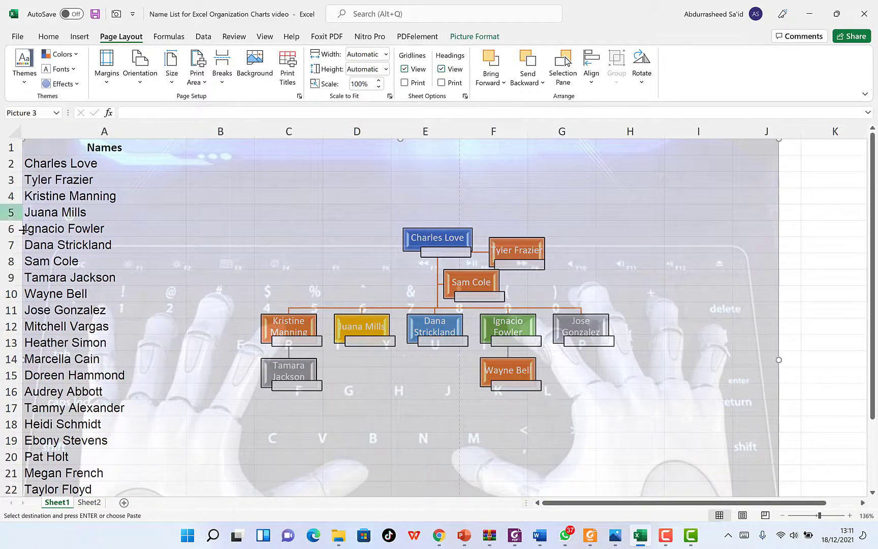
scroll(43, 304, "down", 4)
scroll(43, 255, "up", 3)
scroll(80, 215, "up", 1)
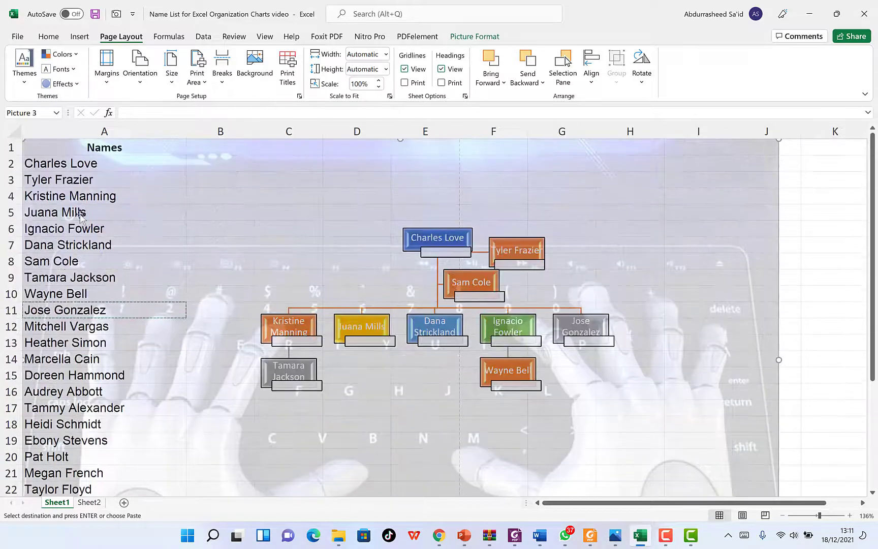